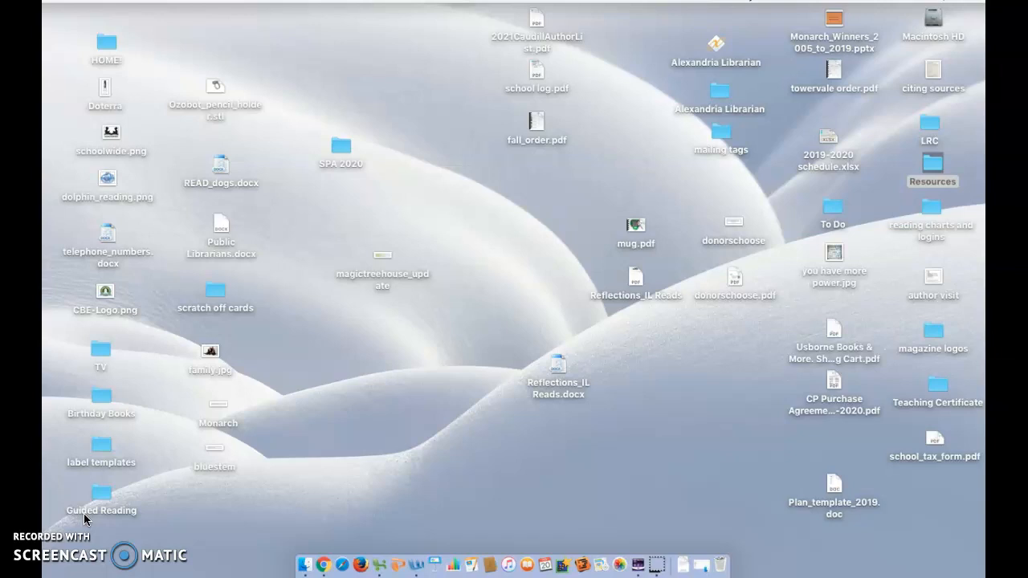
Open a new Chrome window and load the teacher's website from its autocompleted address
left_click(324, 565)
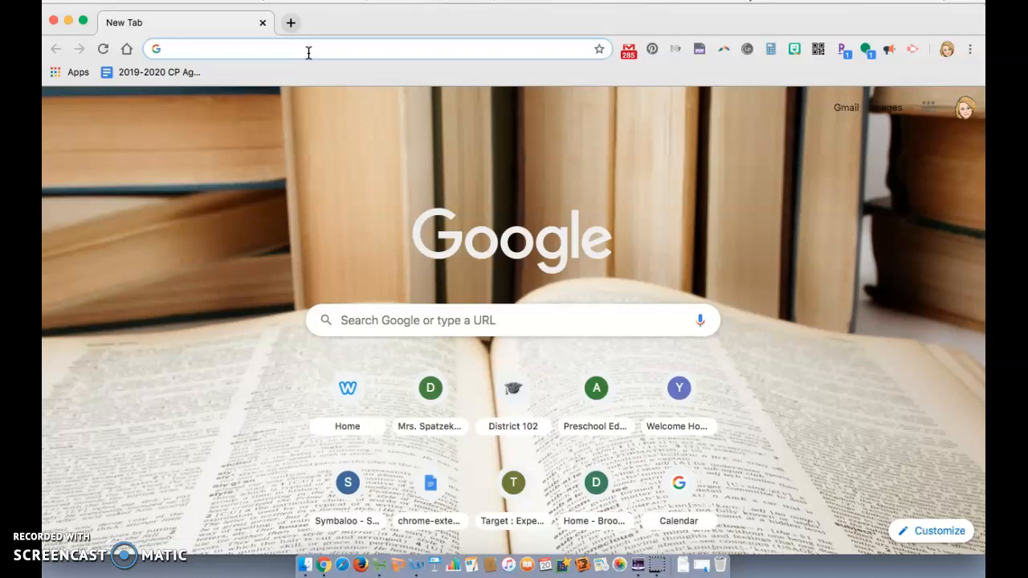
type("kamispatzek")
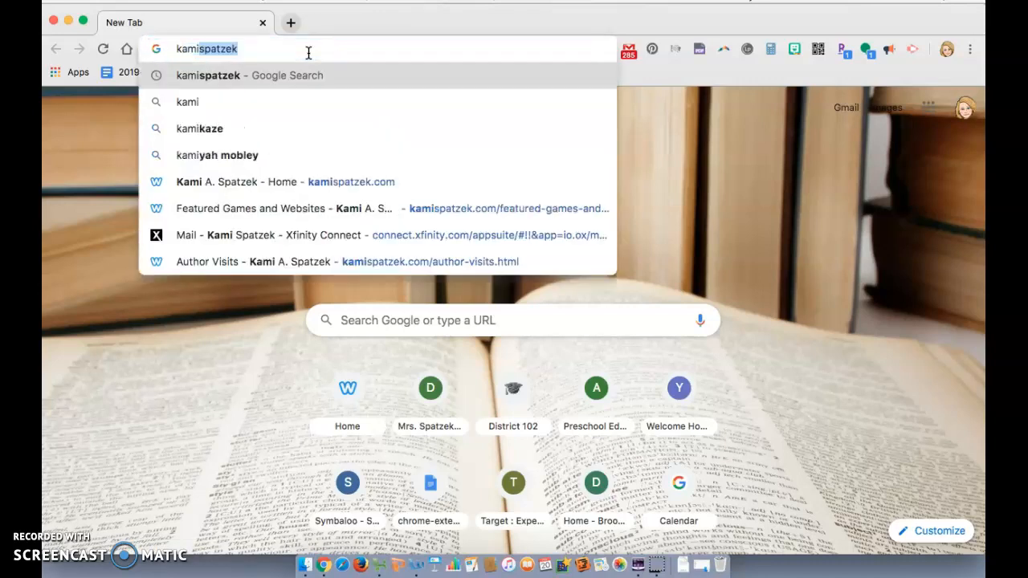
key("Right")
key("Return")
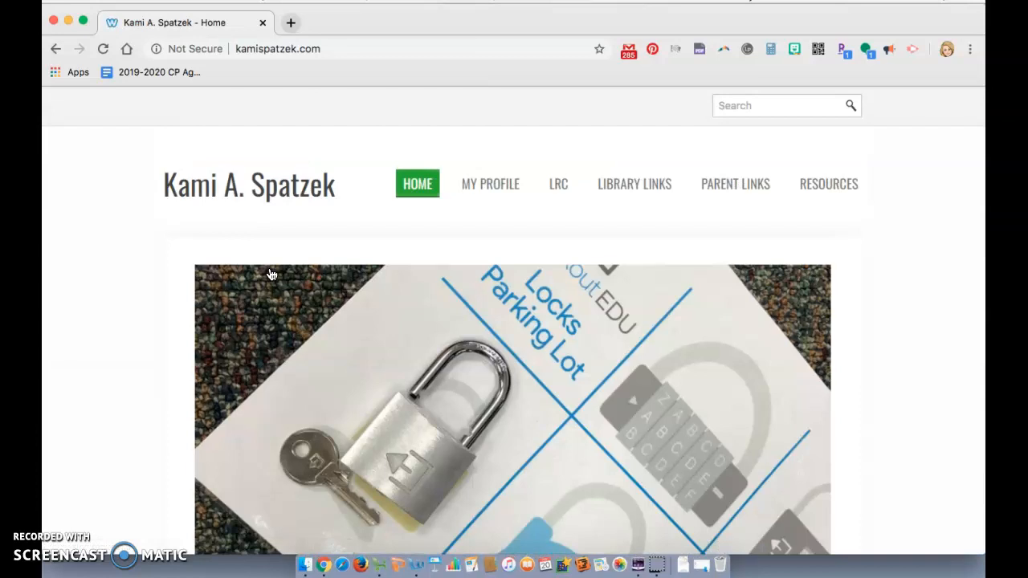
Open Featured Games and Websites from Library Links and scroll to Fourth Grade Illinois Commercials
mouse_move(618, 183)
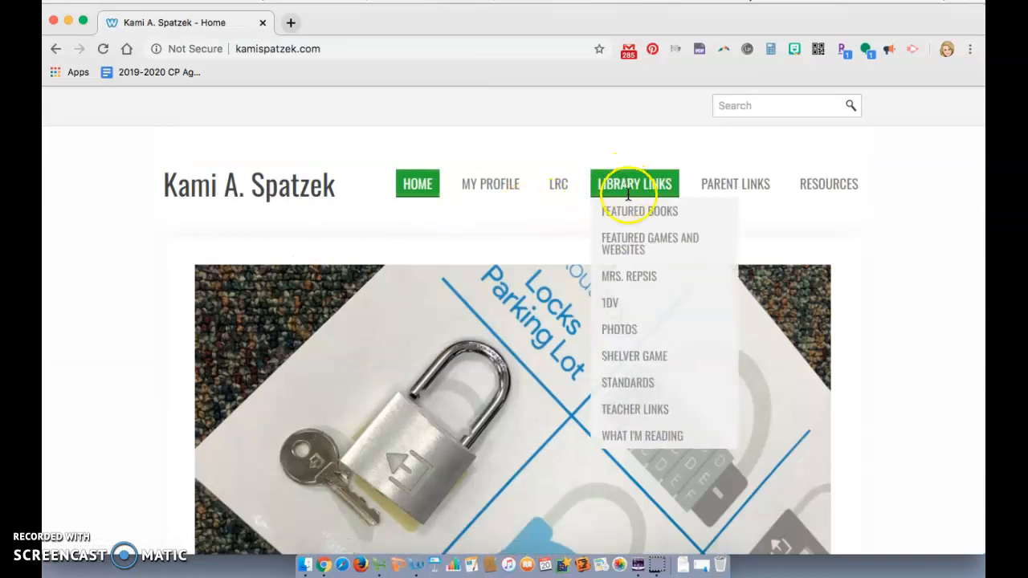
left_click(634, 248)
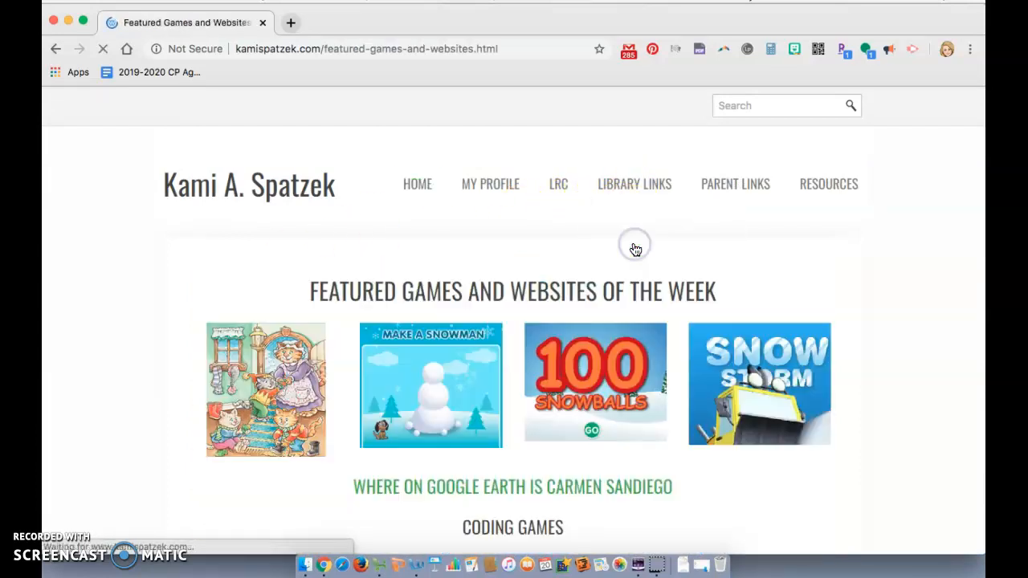
scroll(590, 362, "down", 3)
scroll(590, 362, "down", 12)
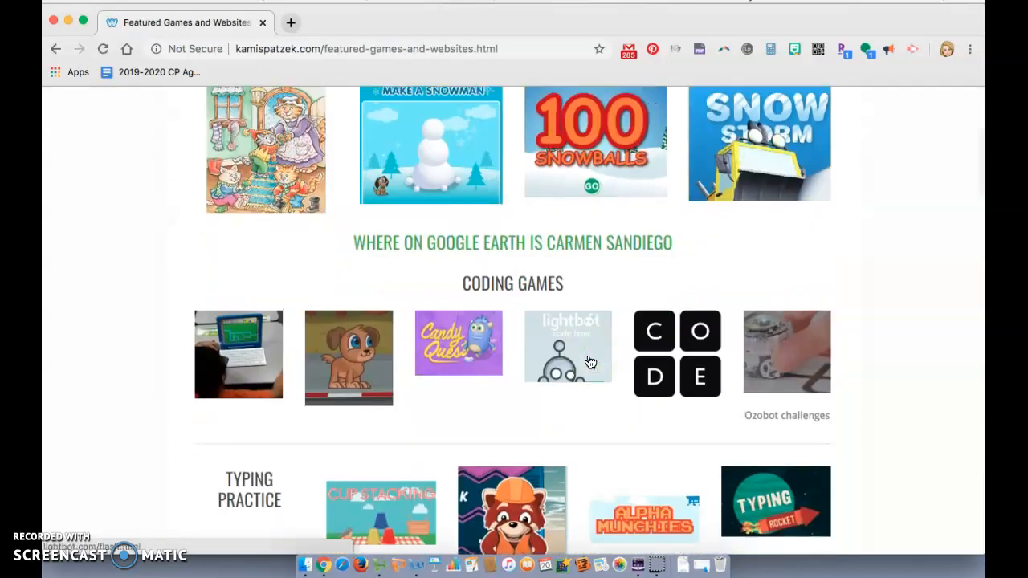
scroll(591, 362, "down", 4)
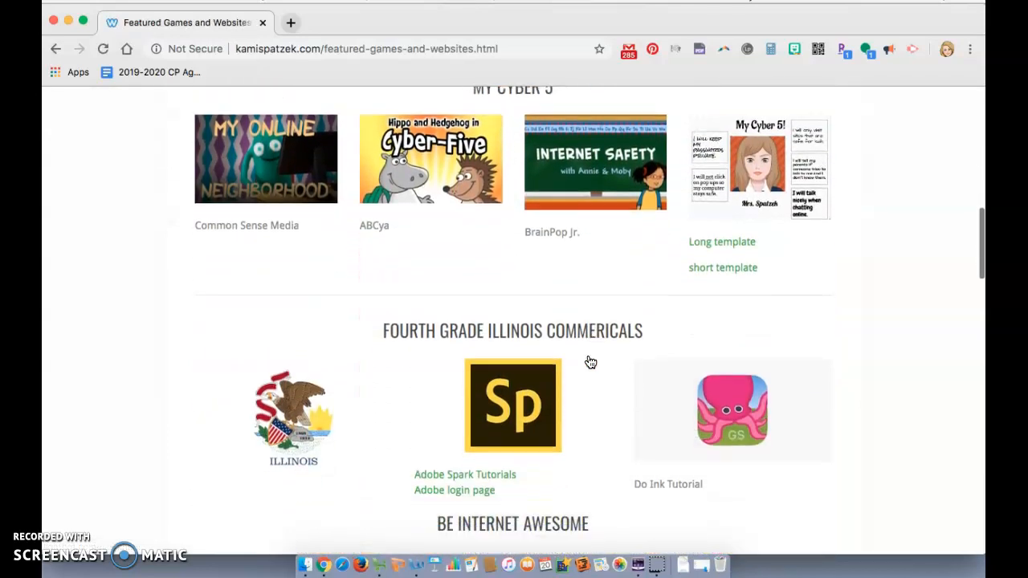
Follow the Adobe login page link under Fourth Grade Illinois Commercials to Adobe Spark
left_click(457, 324)
left_click(586, 315)
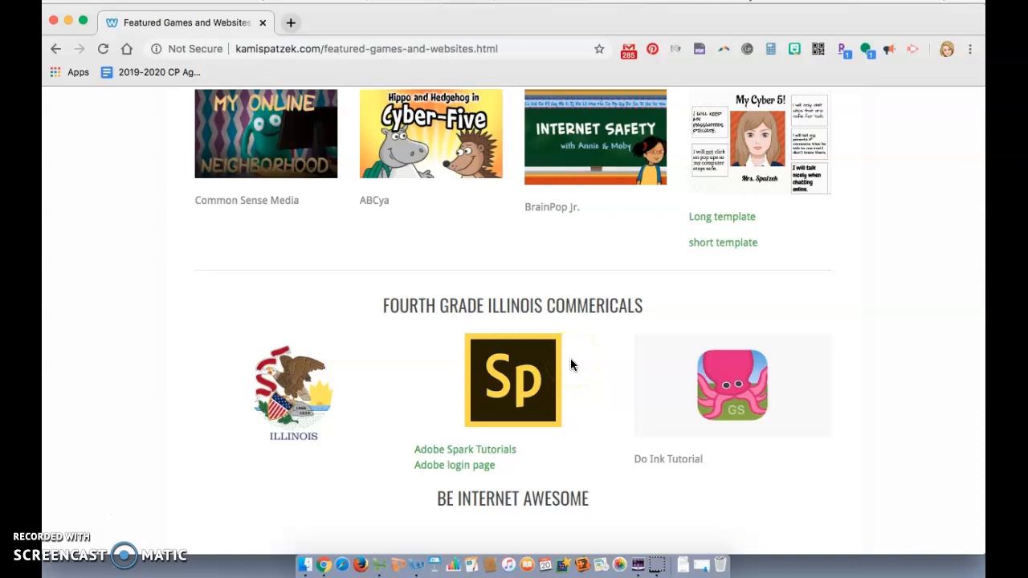
left_click(558, 387)
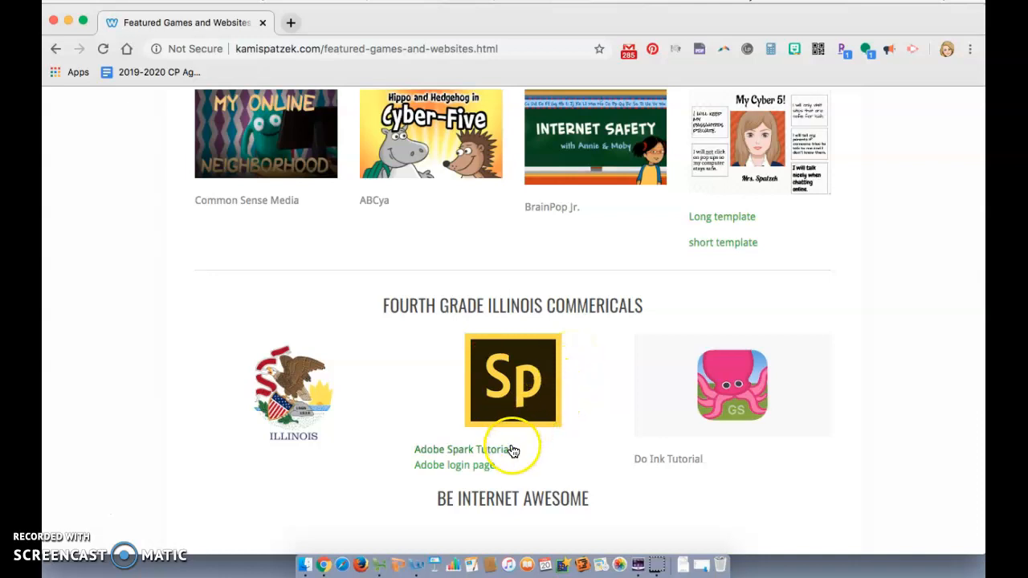
left_click(492, 464)
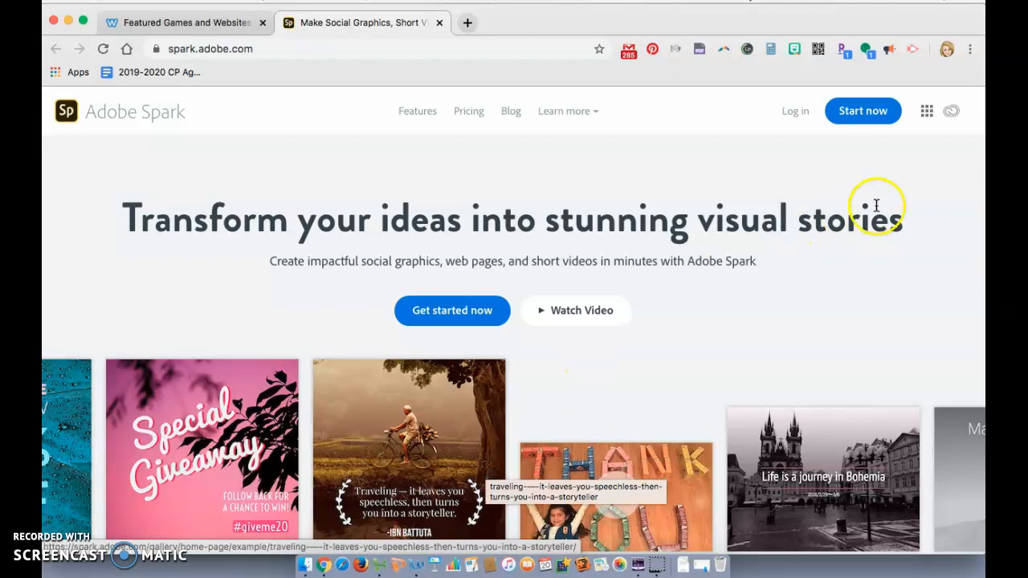
Sign in to Adobe Spark through Start now and Continue with Google
left_click(872, 115)
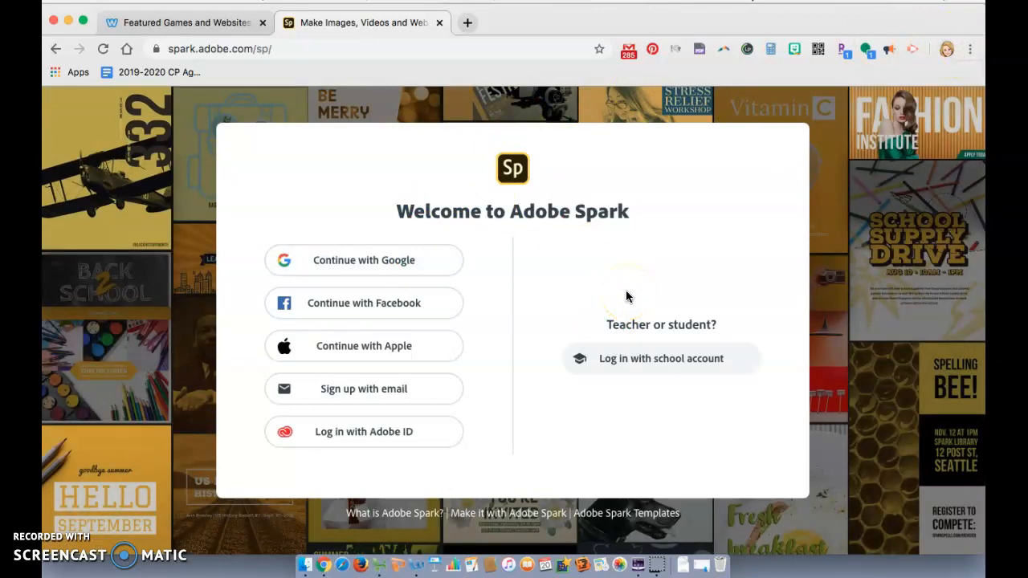
left_click(431, 260)
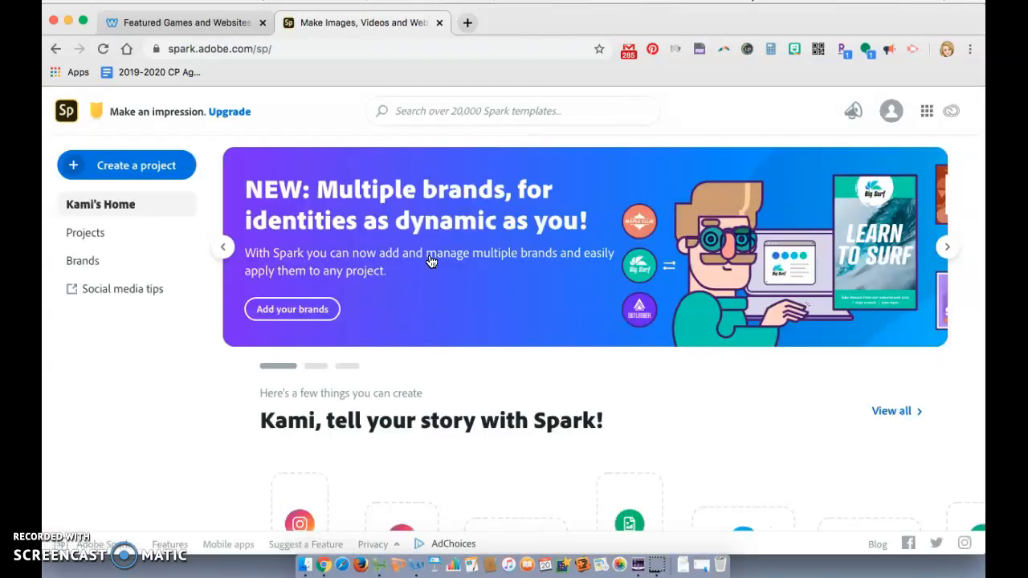
Create a new Video project from the Spark home page and focus its title field
scroll(483, 376, "down", 5)
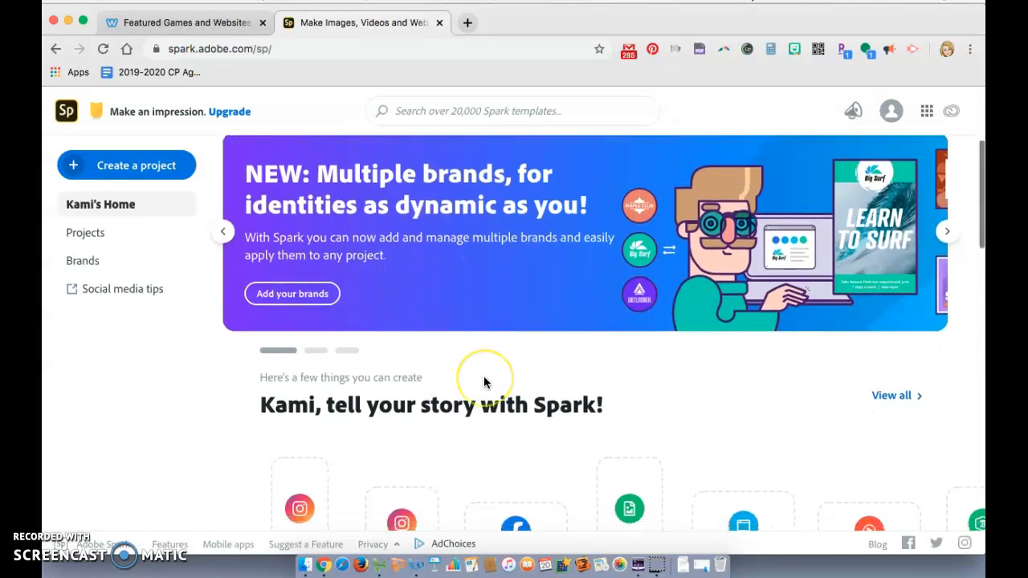
scroll(483, 382, "down", 10)
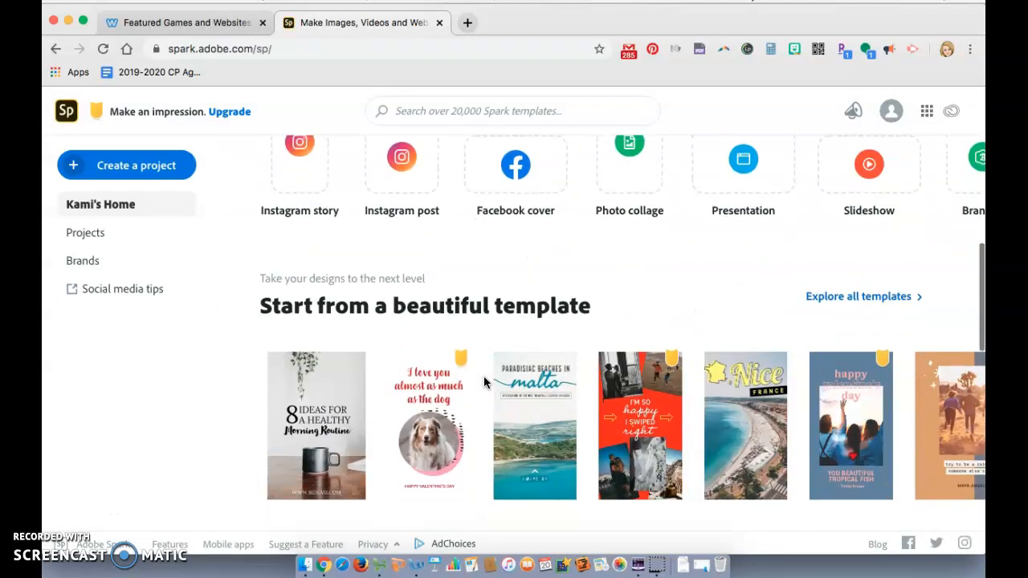
scroll(485, 382, "up", 8)
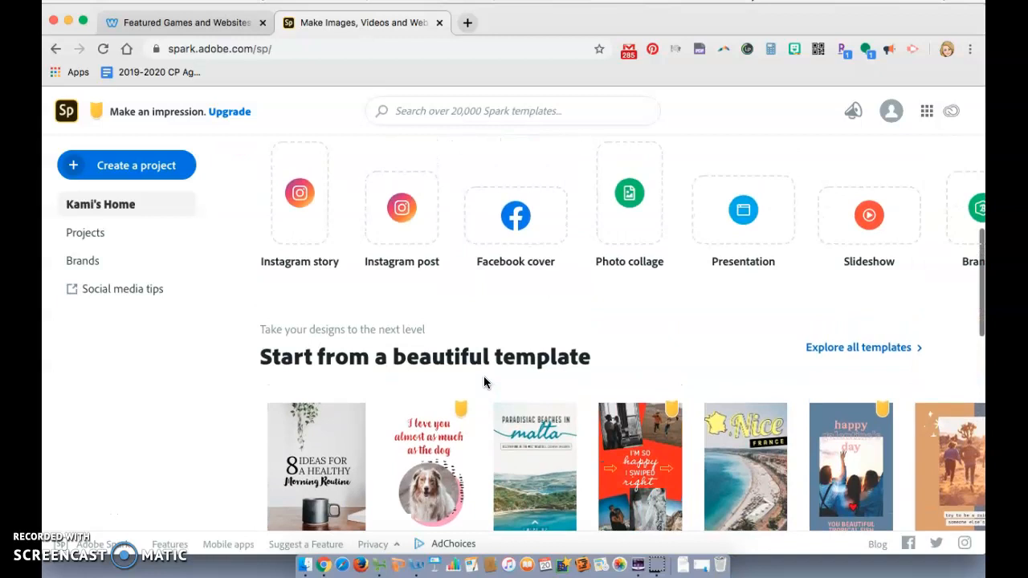
scroll(483, 383, "up", 4)
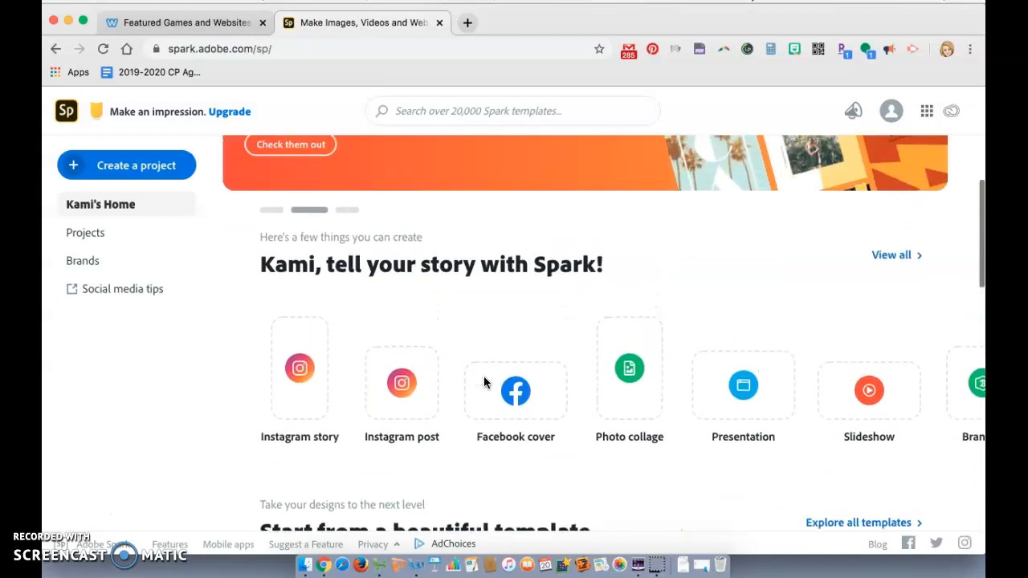
left_click(111, 168)
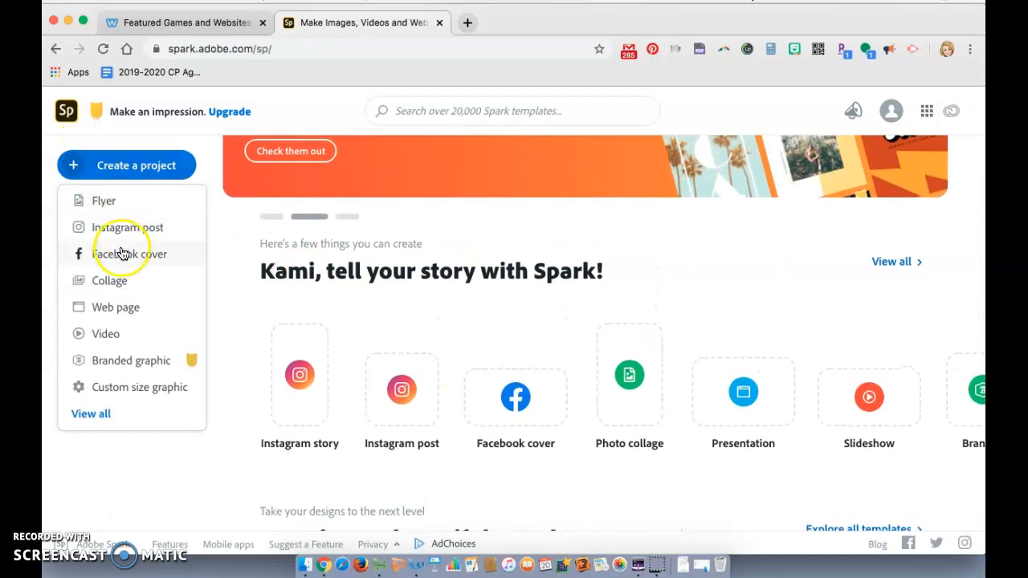
left_click(129, 335)
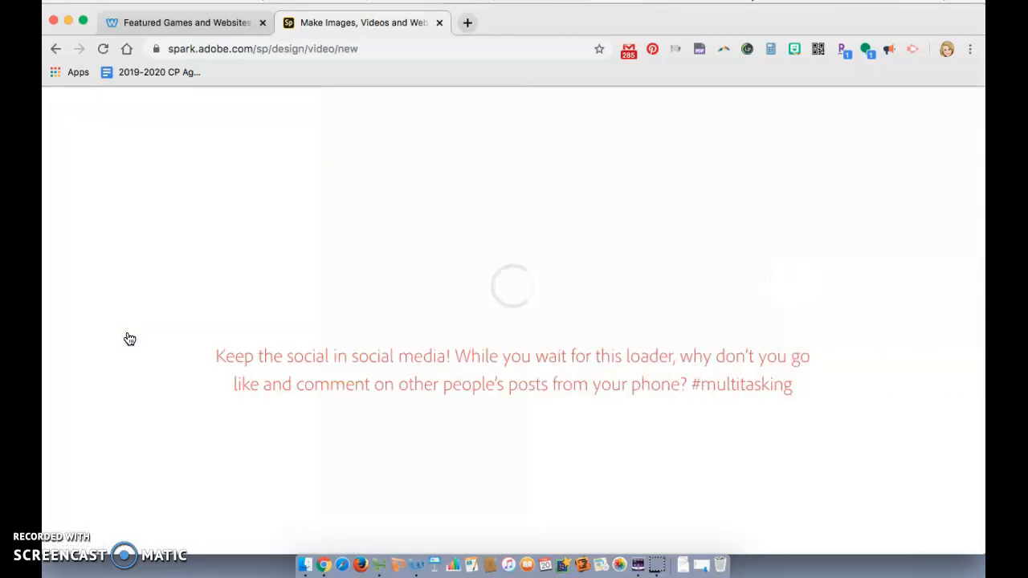
left_click(291, 394)
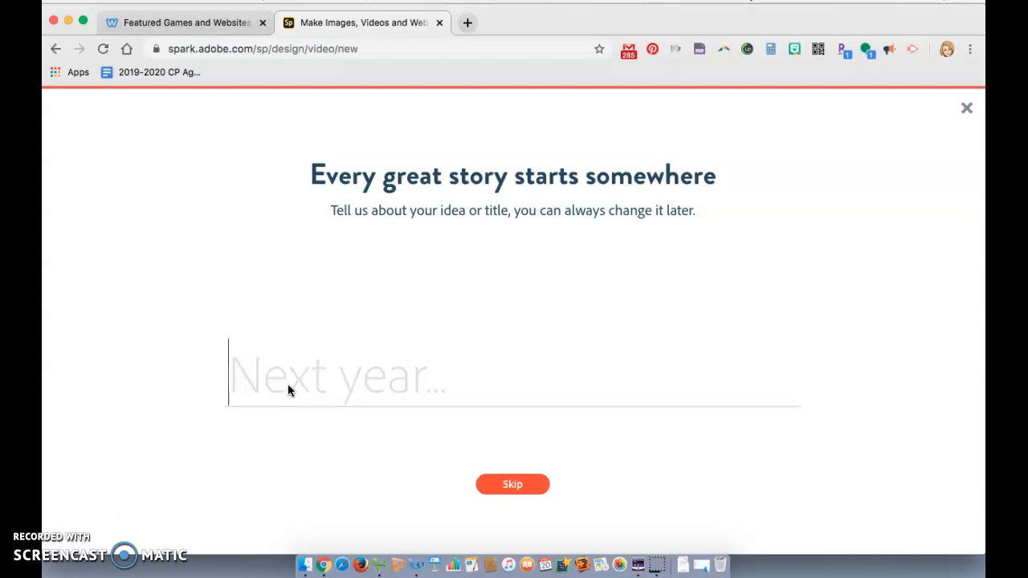
Title the video 'IL book award sample' and continue to the templates
type("IL")
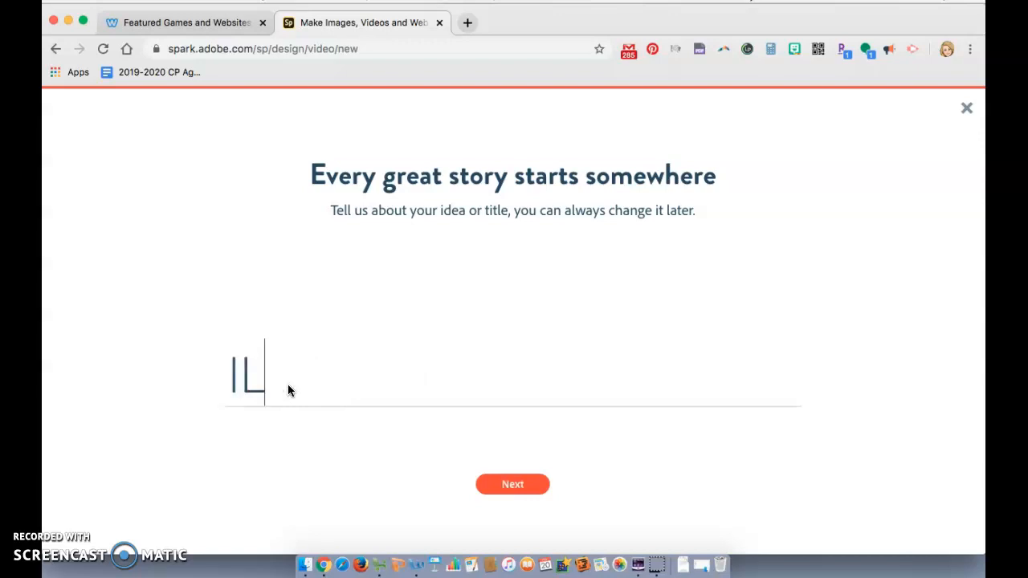
type(" book awar")
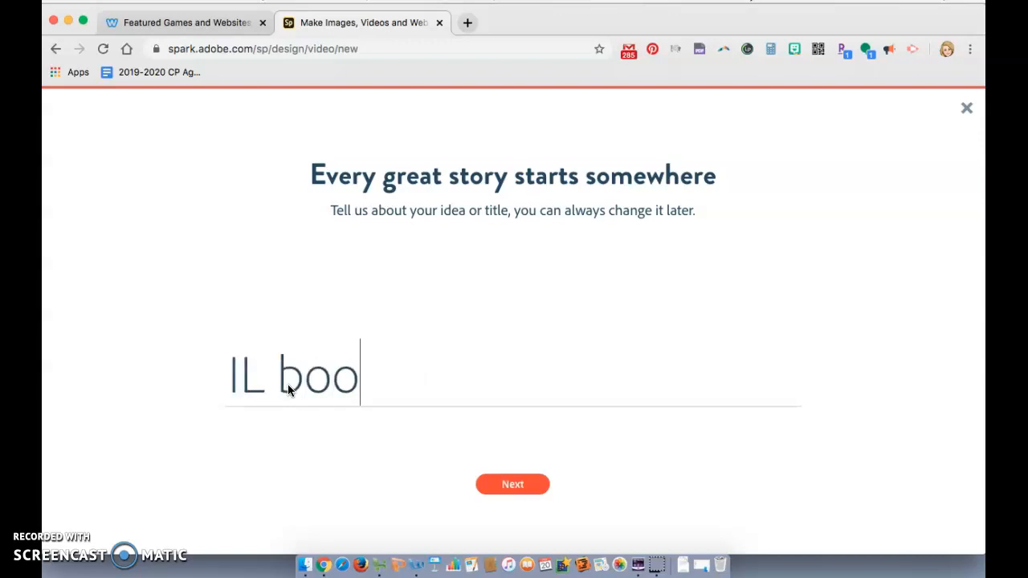
type("sample")
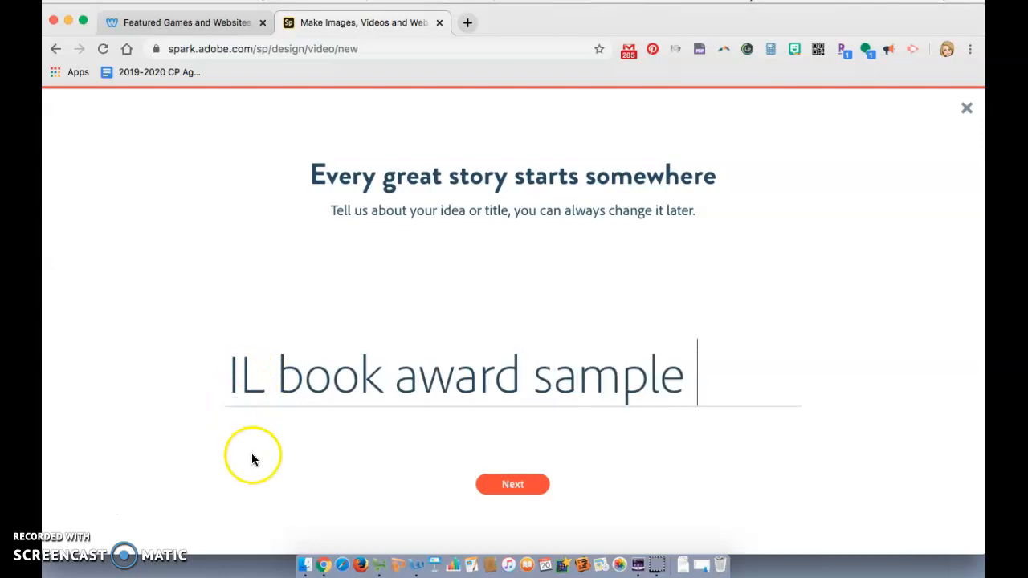
left_click(500, 485)
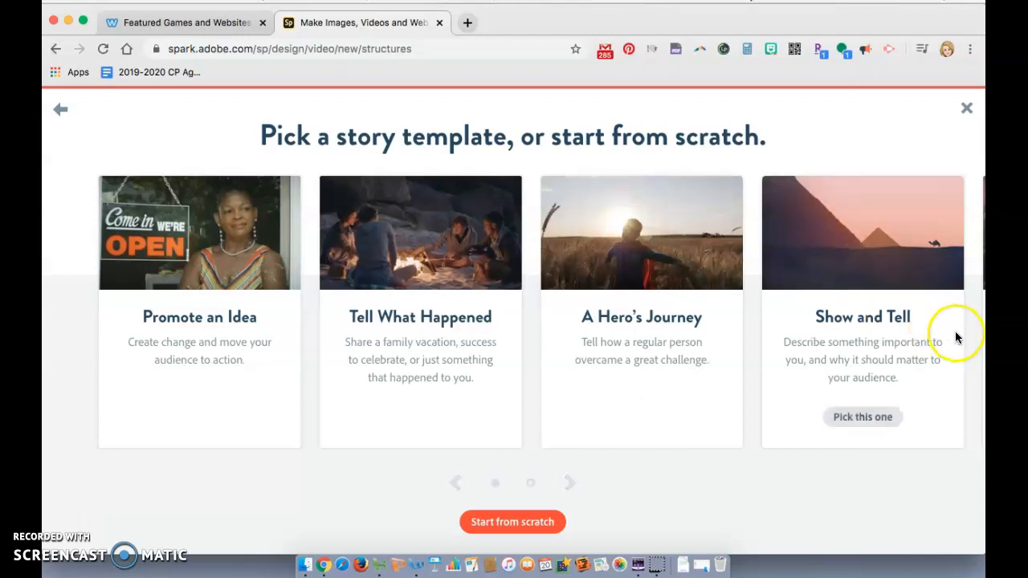
Browse the template carousel, then start the video from scratch
scroll(952, 338, "right", 10)
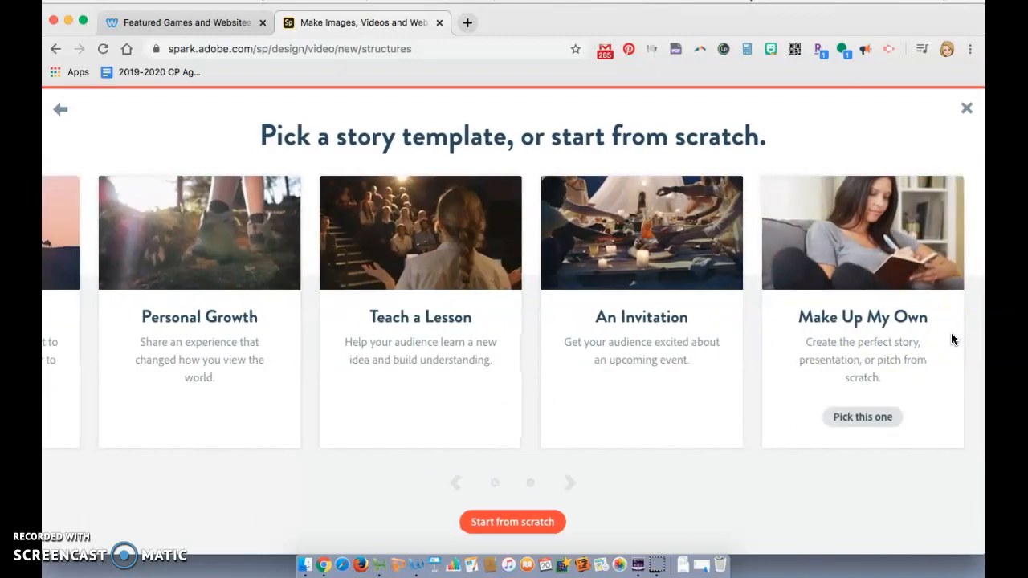
left_click(530, 521)
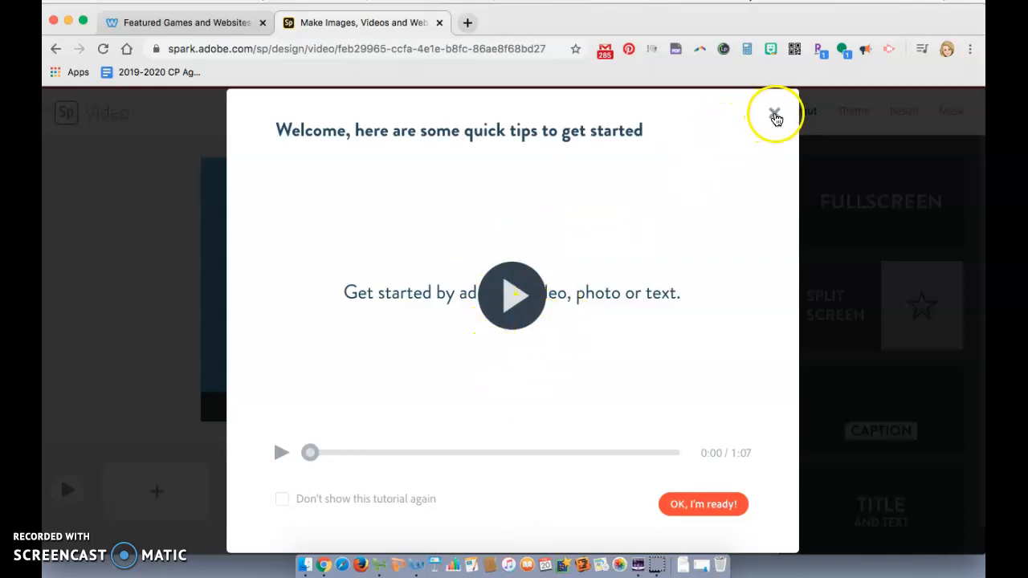
Close the welcome tips and look over the editor's slide canvas and top toolbar
left_click(775, 114)
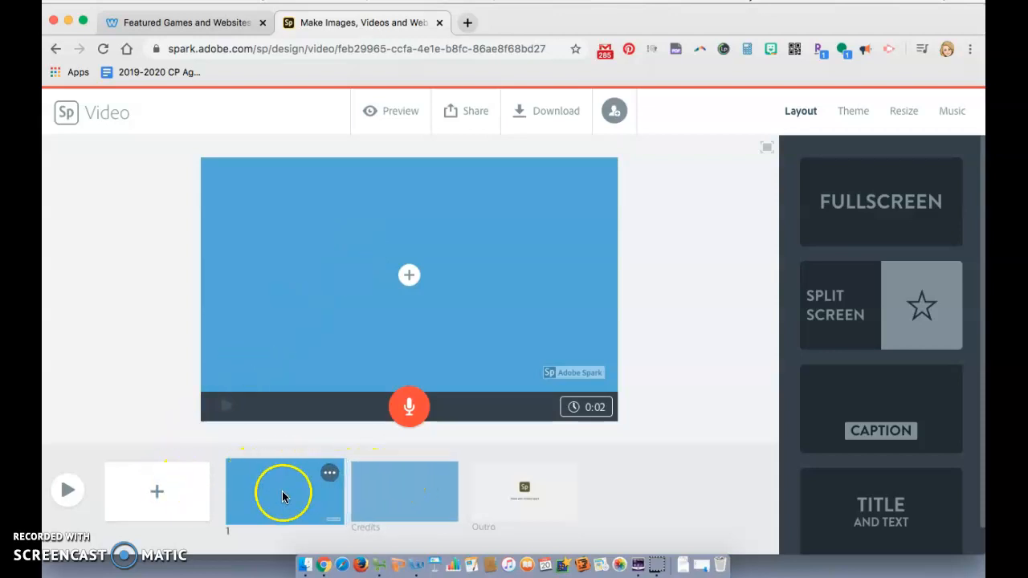
left_click_drag(338, 473, 391, 497)
left_click(391, 492)
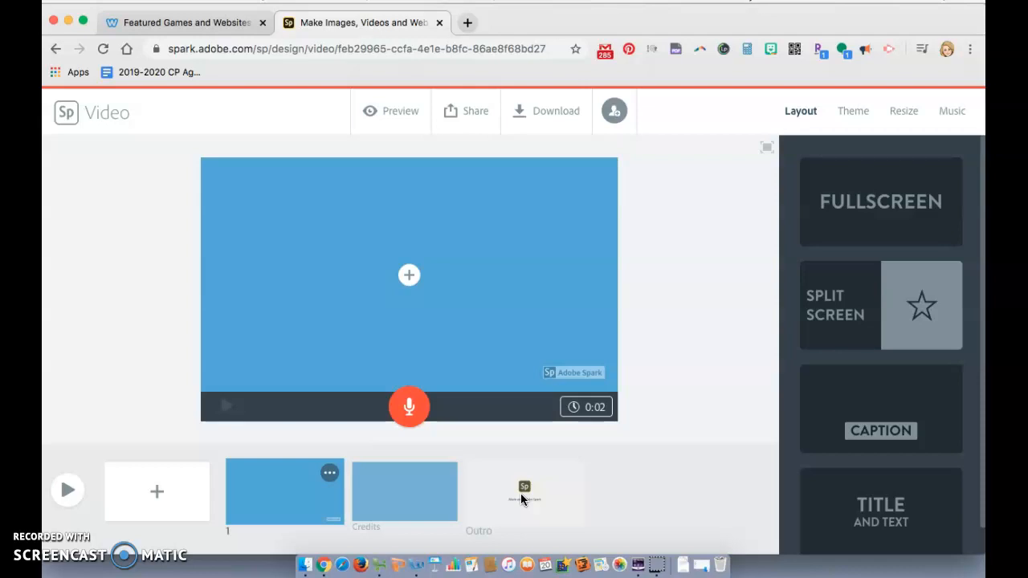
left_click_drag(511, 491, 521, 498)
left_click_drag(472, 341, 454, 242)
left_click(400, 129)
left_click(460, 123)
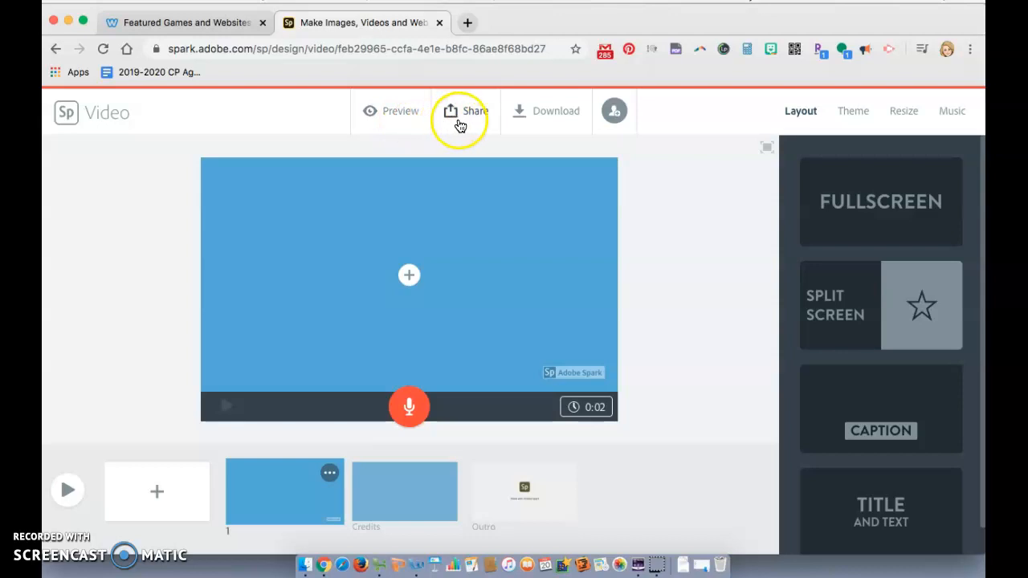
left_click(578, 121)
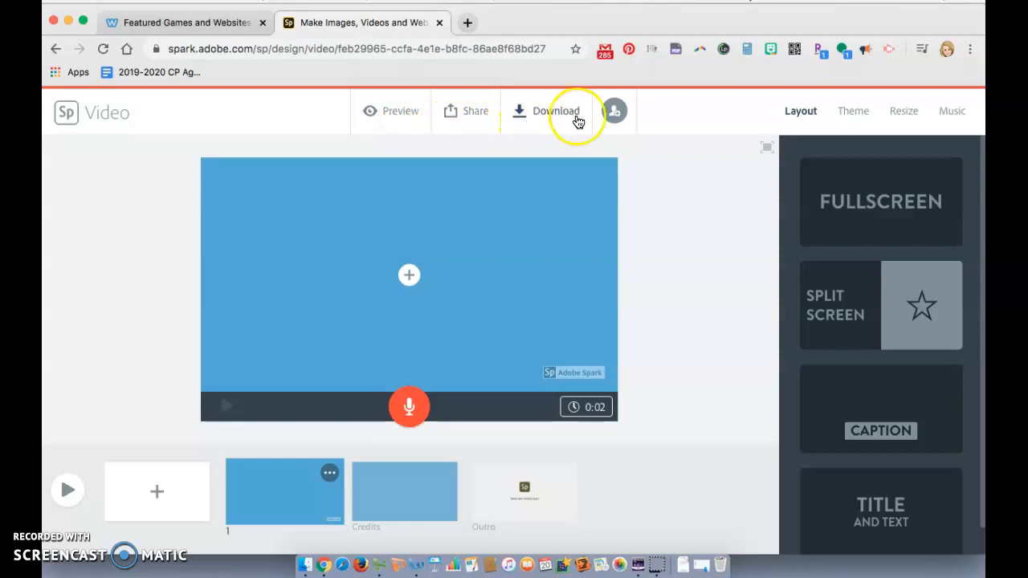
left_click(624, 118)
Look over the right-hand panel, then preview the Elevate theme and keep Tidal
left_click(804, 131)
left_click(820, 252)
left_click(819, 458)
left_click(830, 245)
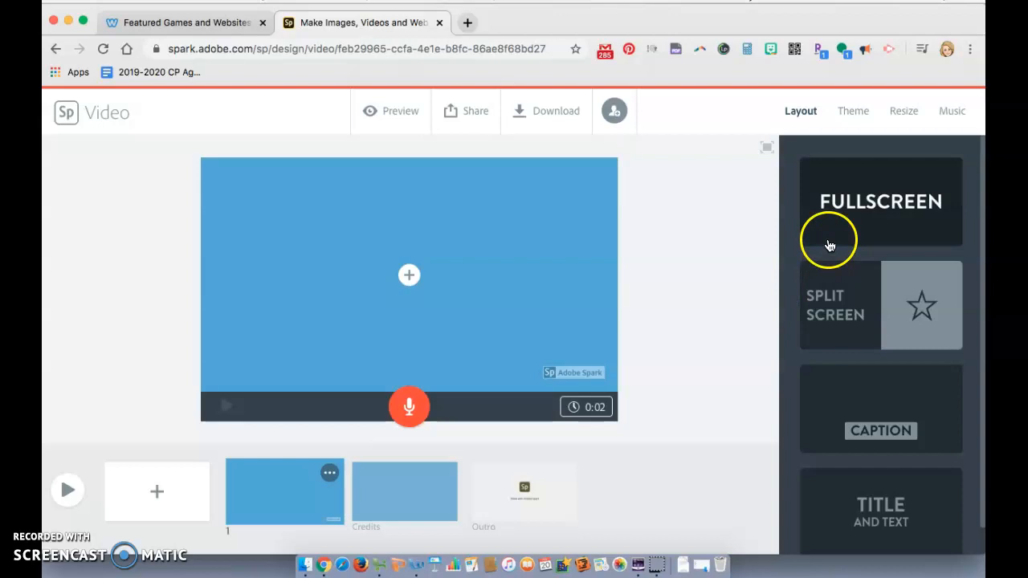
left_click(856, 117)
left_click(868, 366)
left_click(866, 281)
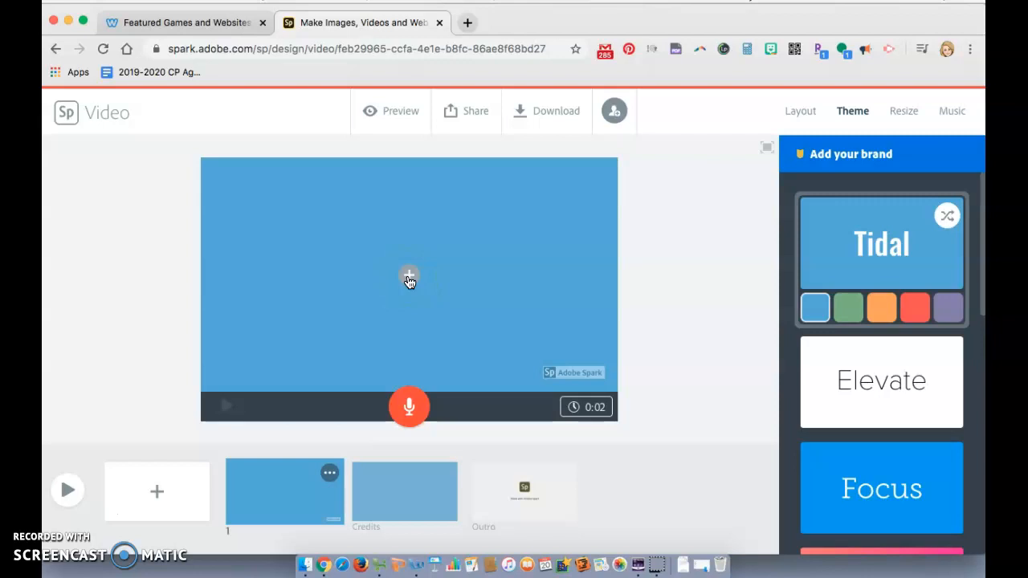
Show the Video, Text, Photo and Icon choices for slide 1
left_click(408, 279)
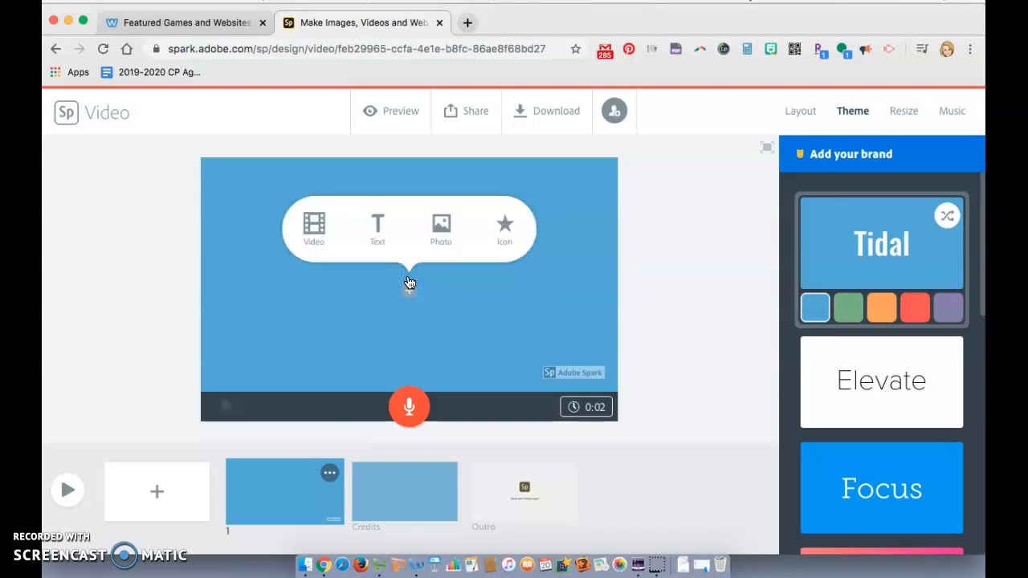
Choose Photo for slide 1 and start connecting Google Drive as the source
left_click(441, 231)
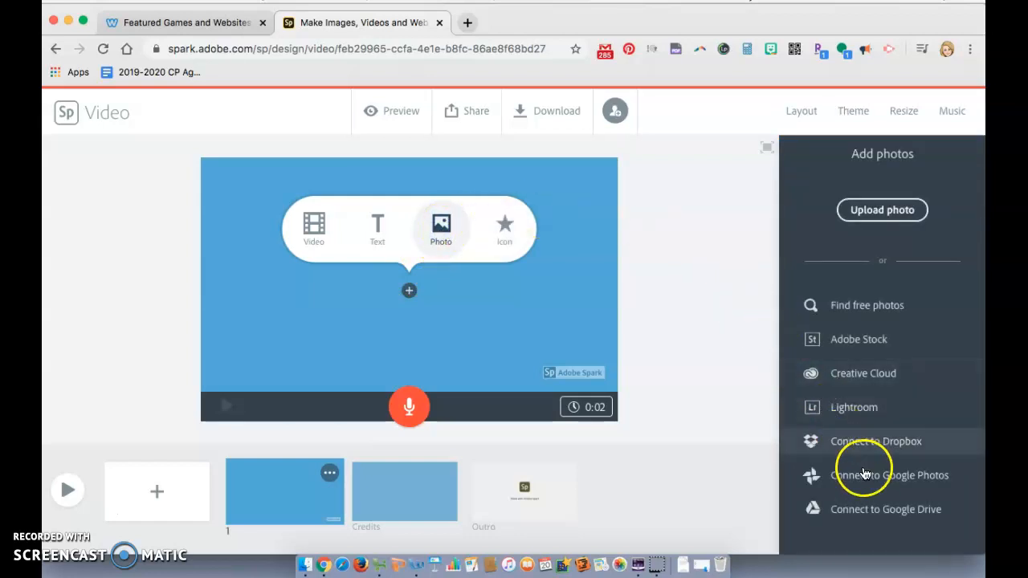
left_click(882, 511)
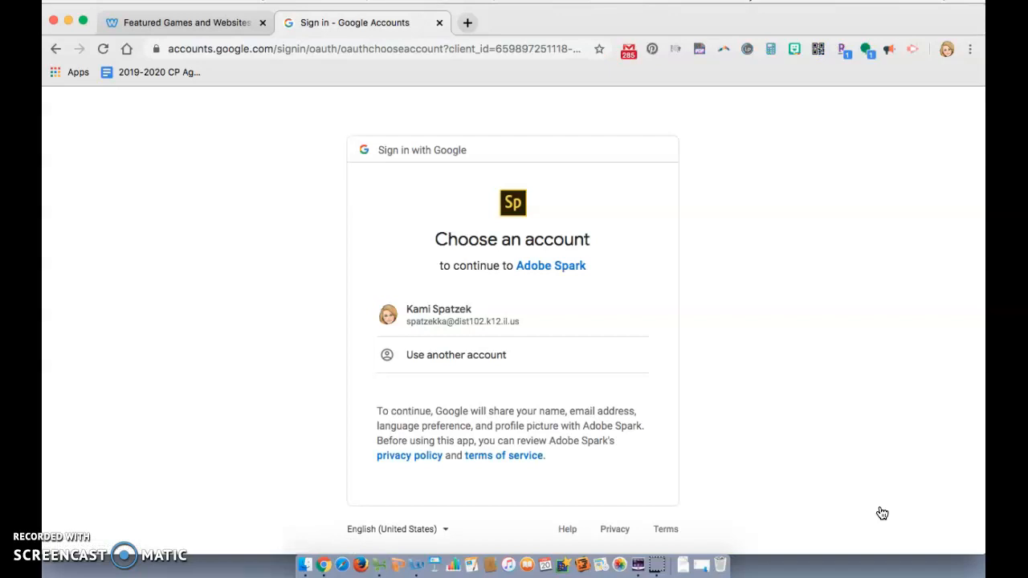
Pick the Google account, allow Spark access to Drive and Photos, and close the reopened tips
left_click(475, 315)
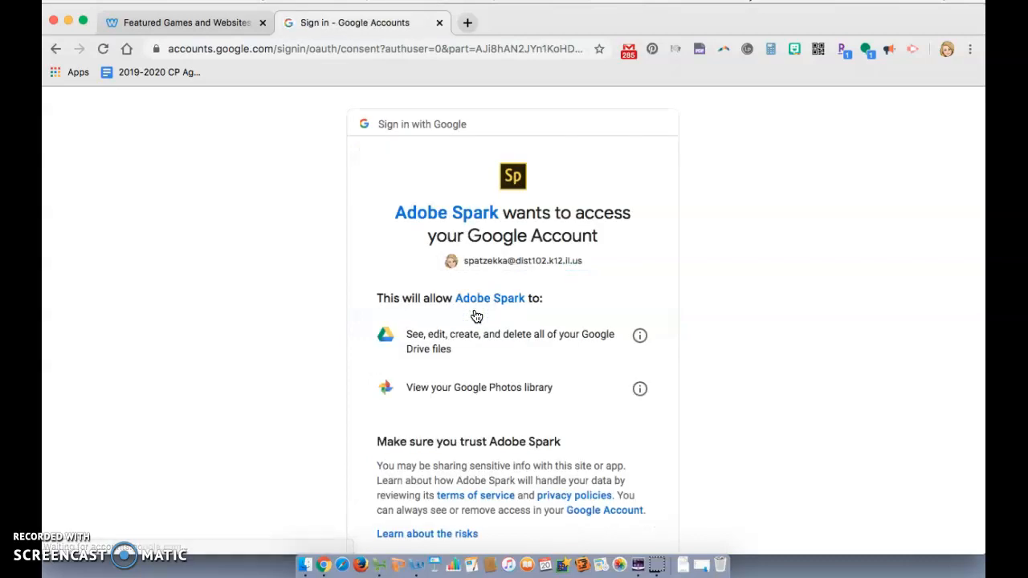
scroll(505, 423, "down", 3)
left_click(614, 449)
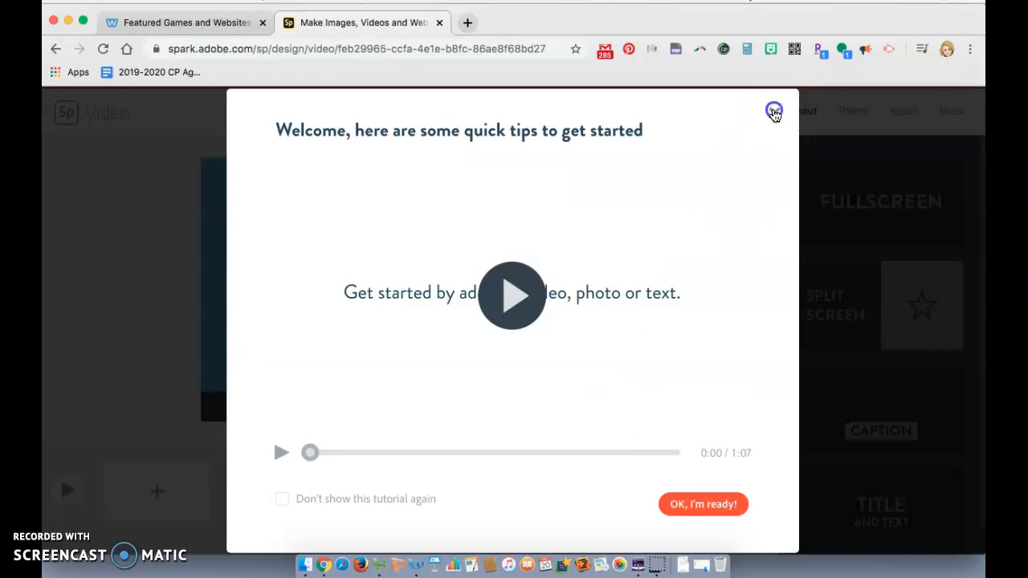
left_click(774, 113)
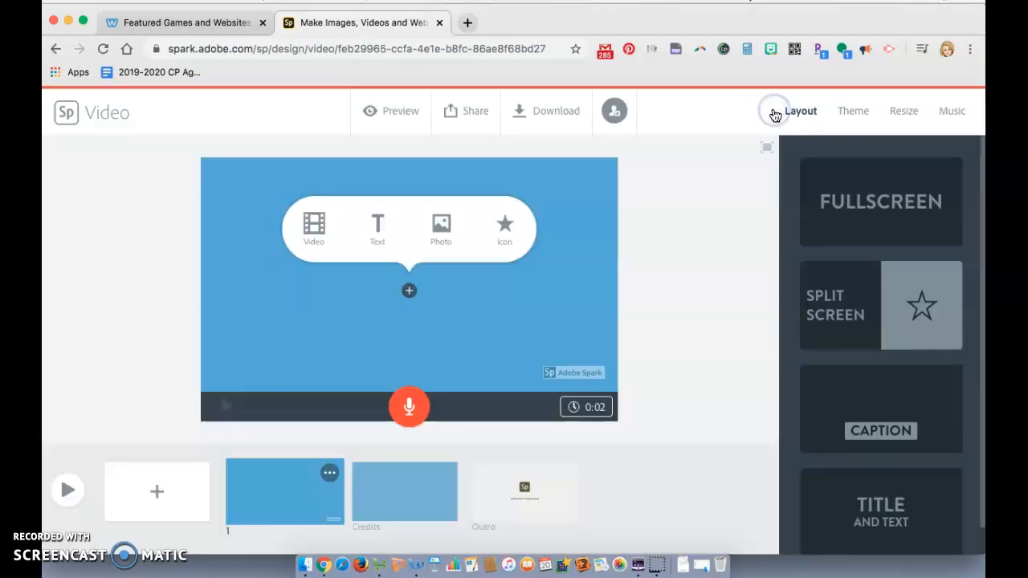
Search Google Drive for 'monarch logo' and place monarch logo.pdf on slide 1
left_click(441, 232)
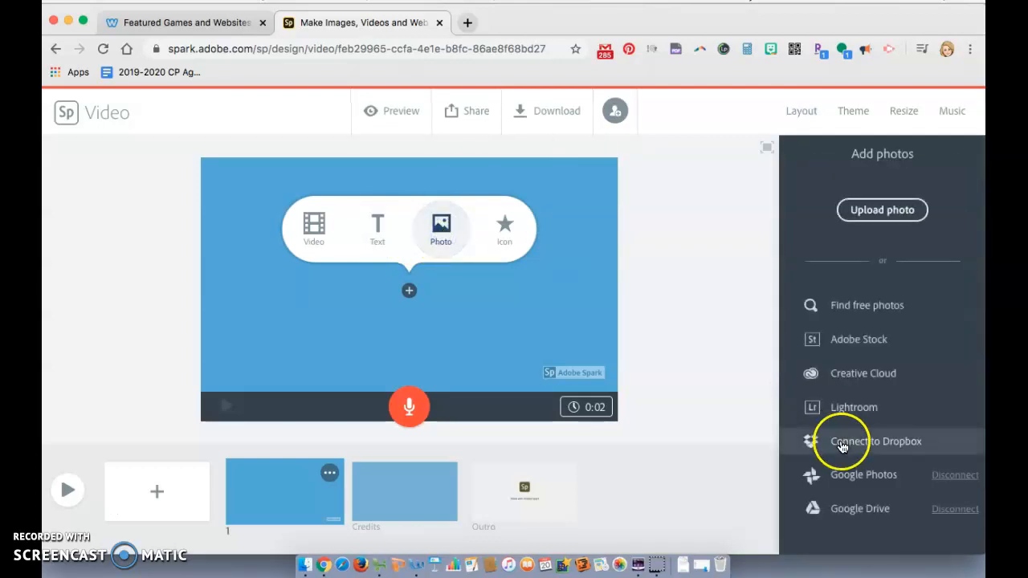
left_click(844, 509)
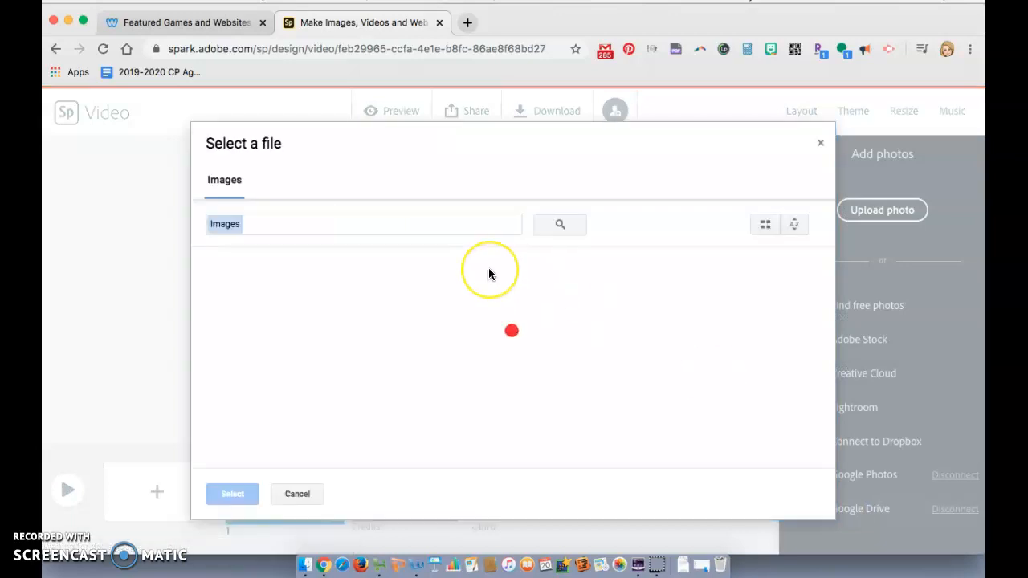
left_click(404, 225)
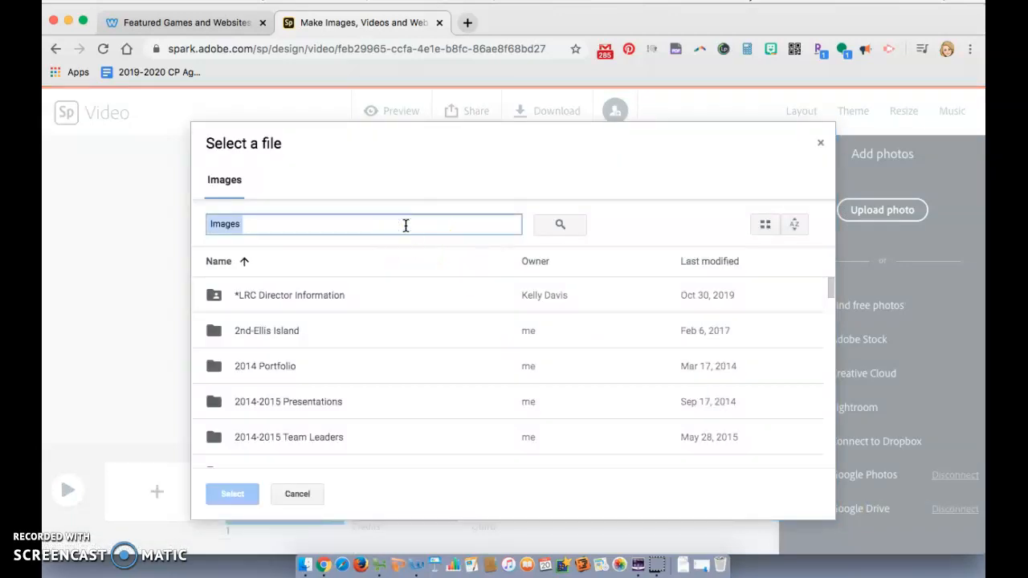
type("monarch")
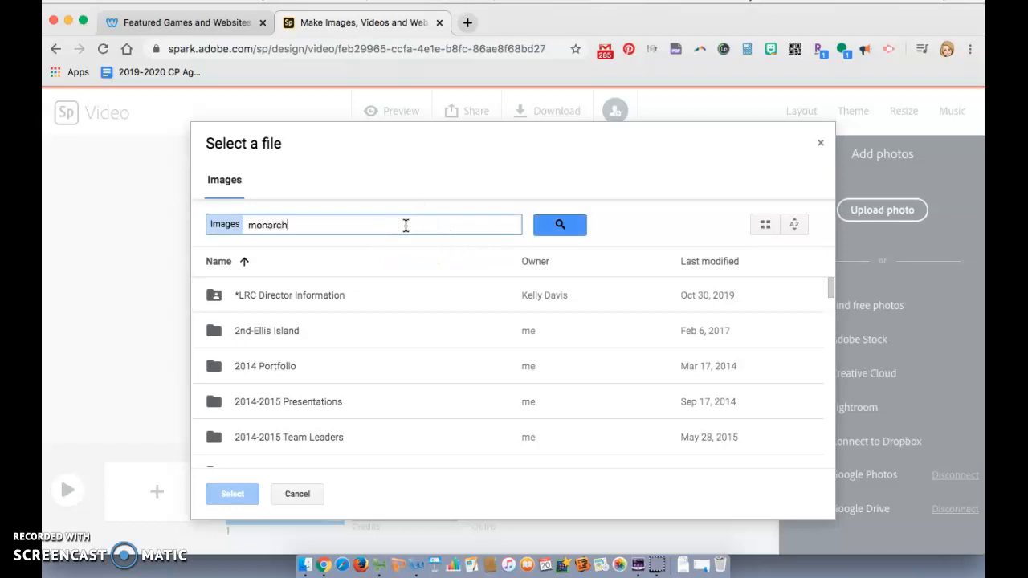
left_click(566, 227)
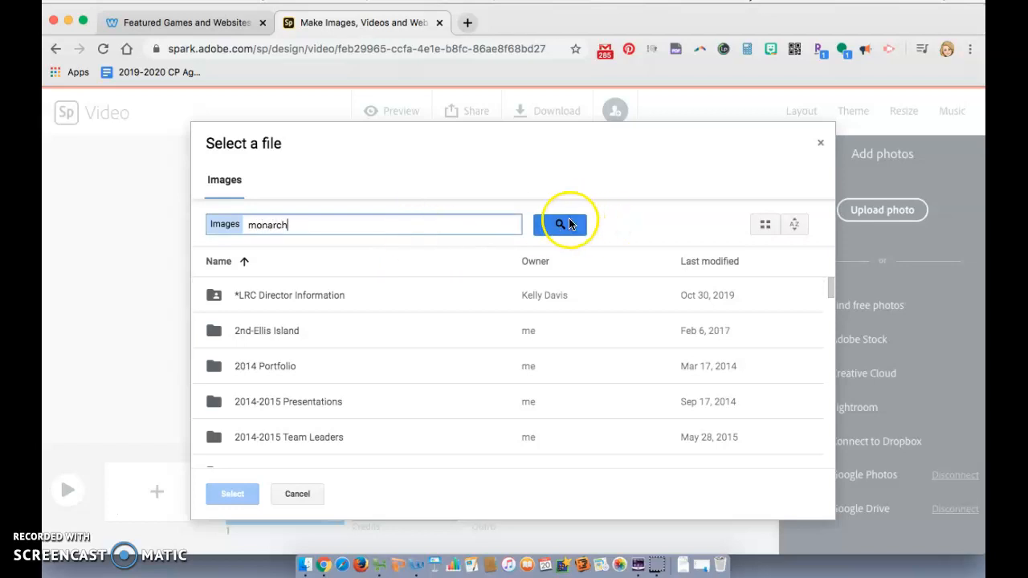
type("narch logo")
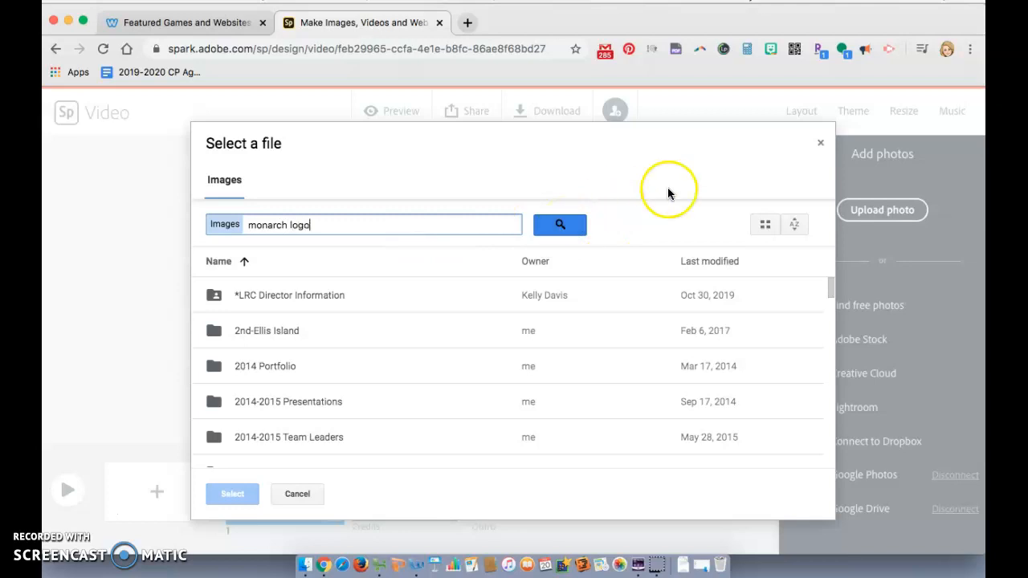
left_click(563, 227)
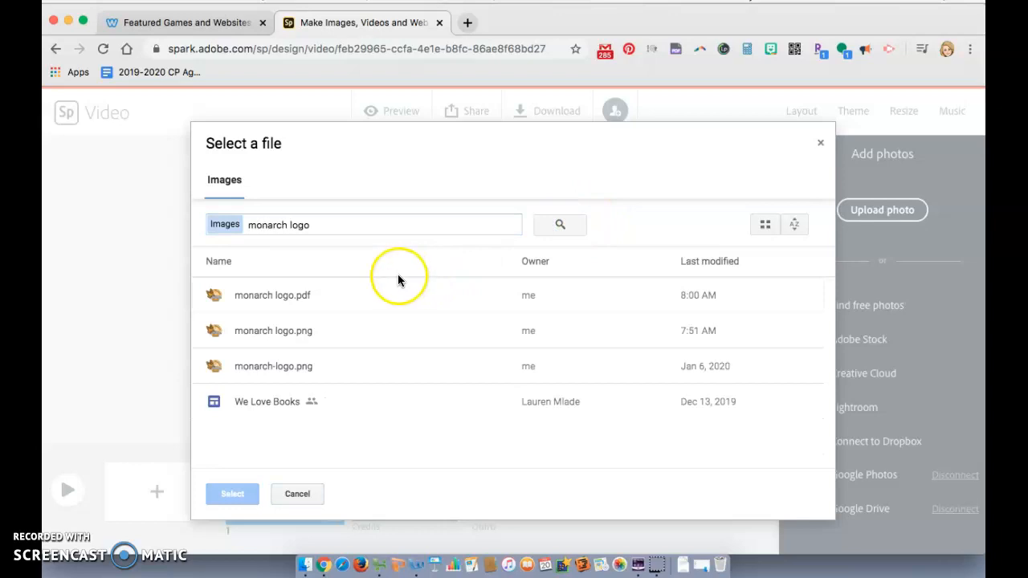
left_click(282, 296)
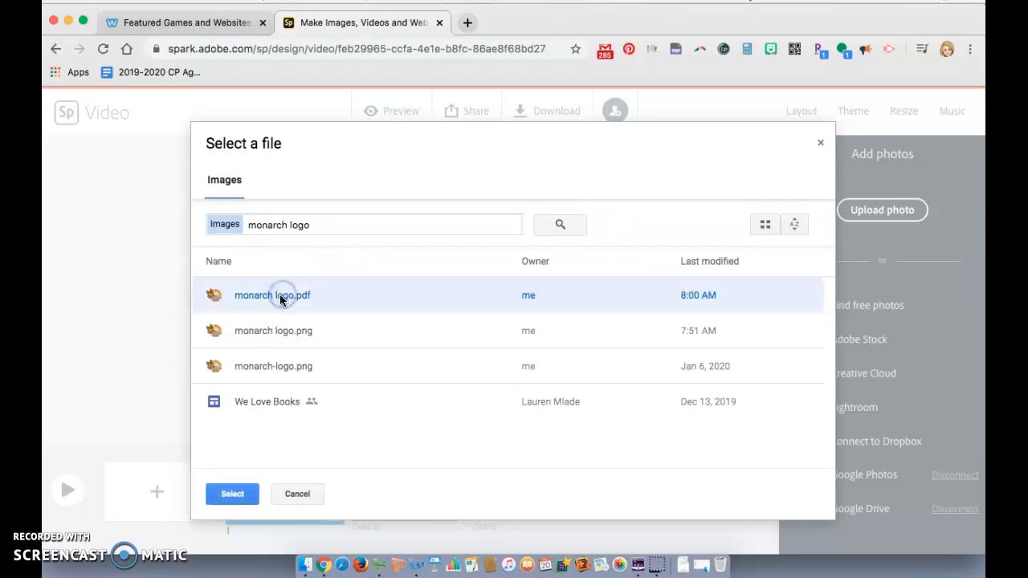
left_click(234, 494)
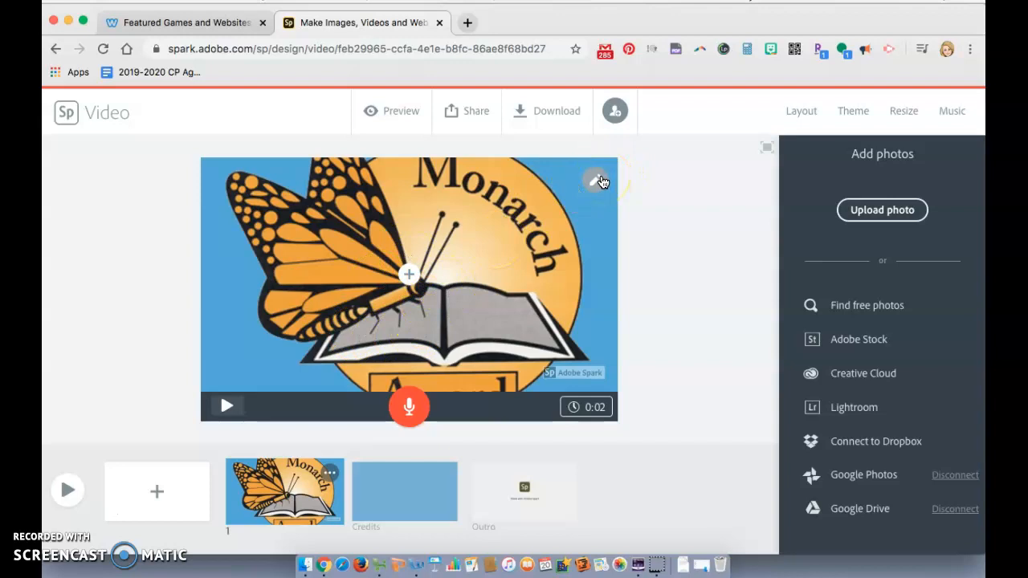
left_click(600, 181)
left_click(595, 230)
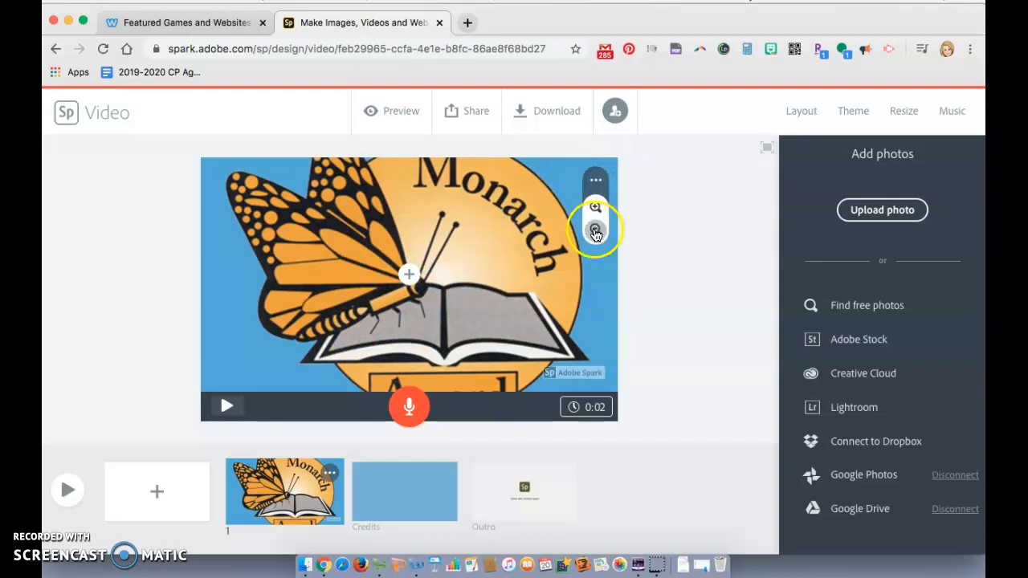
left_click(595, 230)
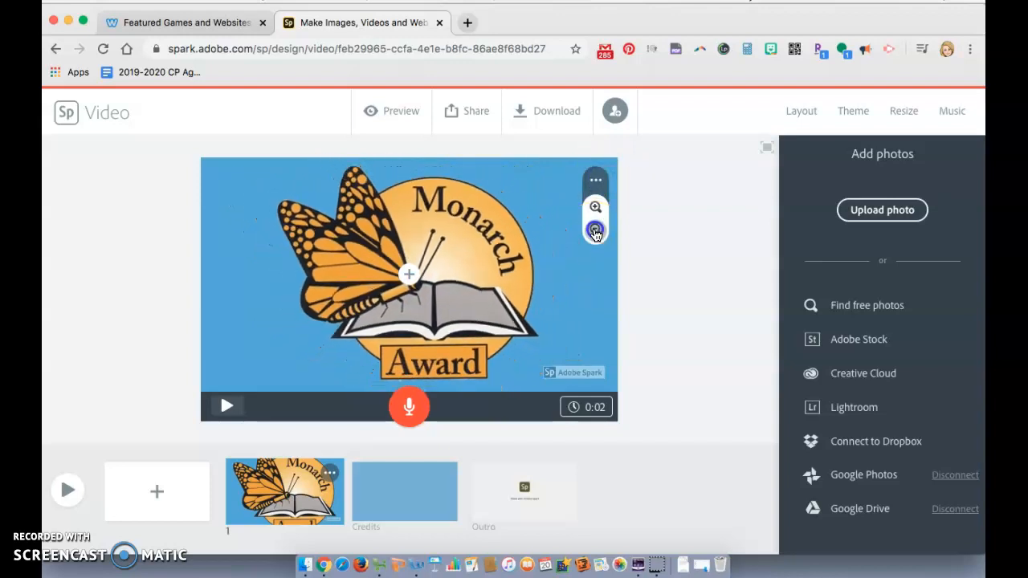
left_click(595, 209)
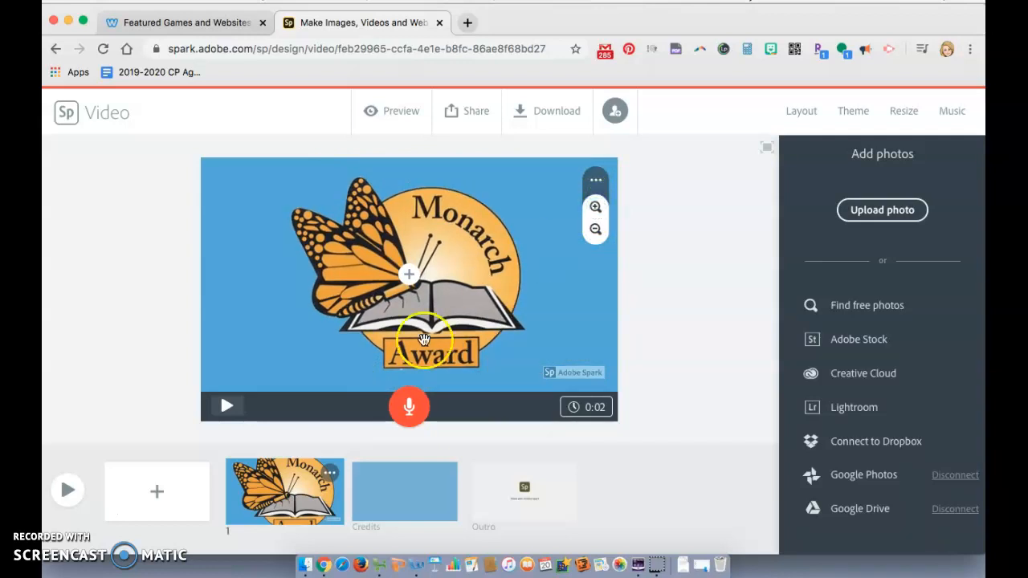
left_click(152, 499)
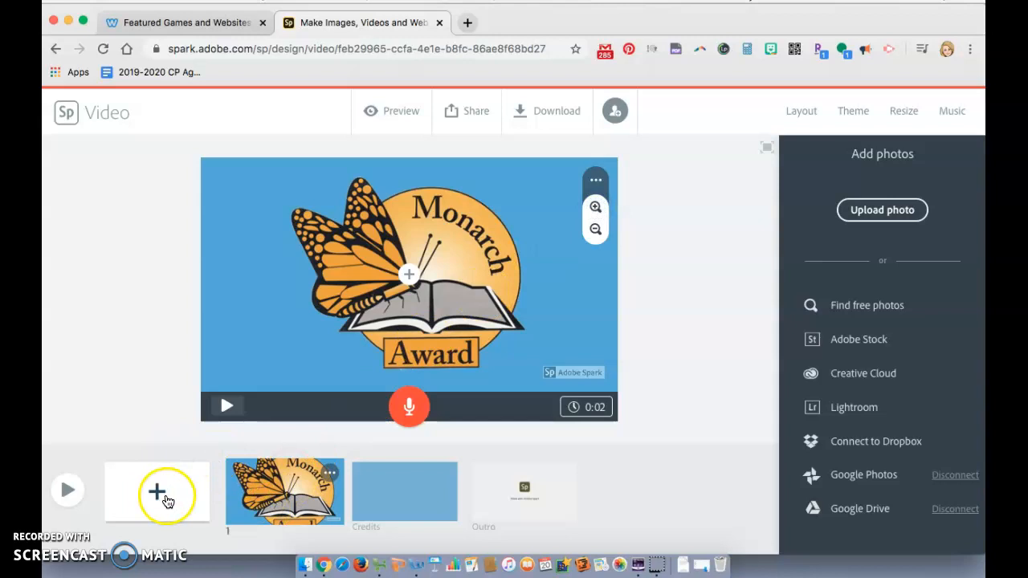
left_click(408, 403)
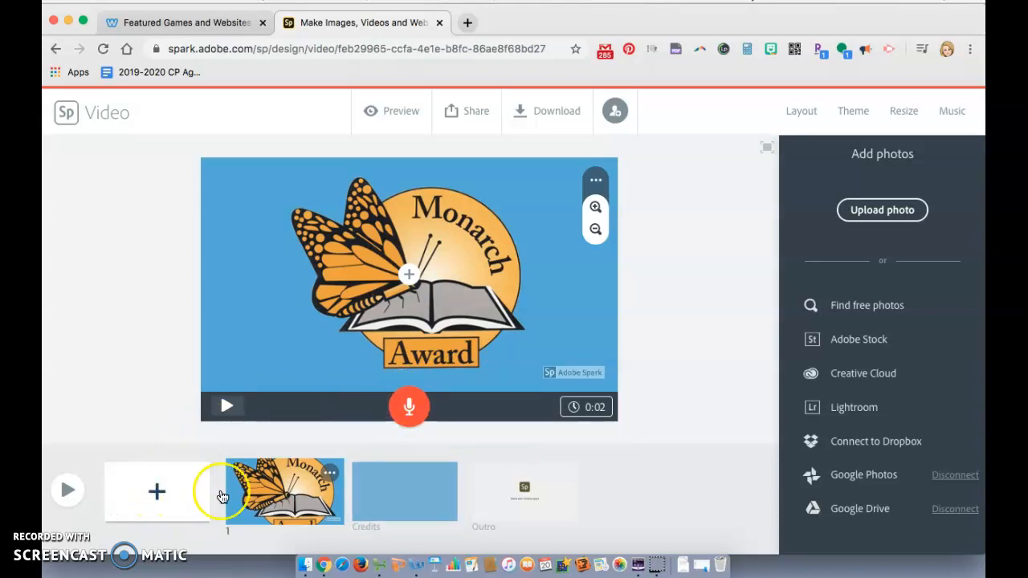
Add slide 2 and place bluestem logo.jpeg on it from a Google Drive search
left_click(157, 494)
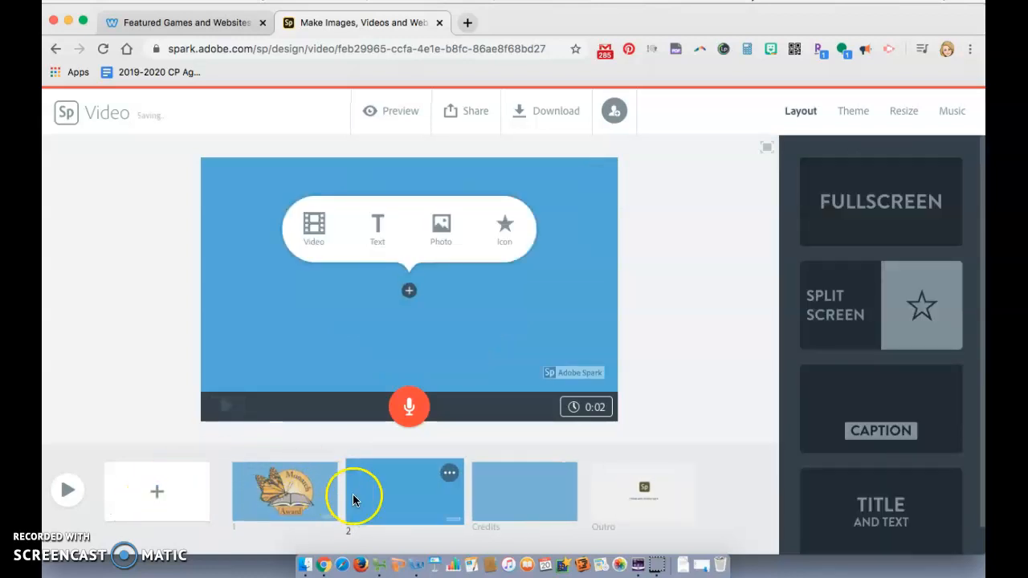
left_click(447, 230)
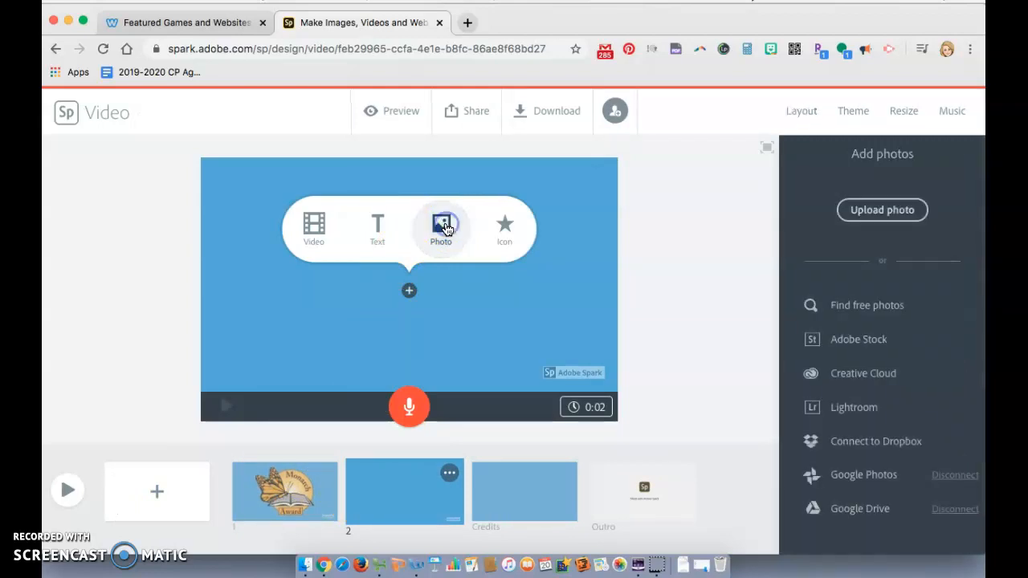
left_click(871, 510)
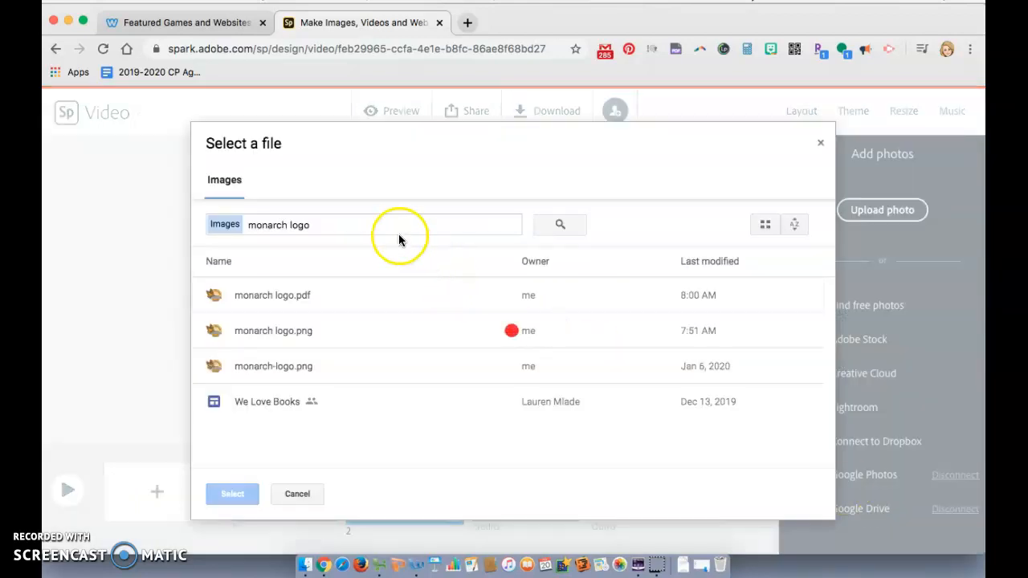
left_click(391, 225)
type("blueste")
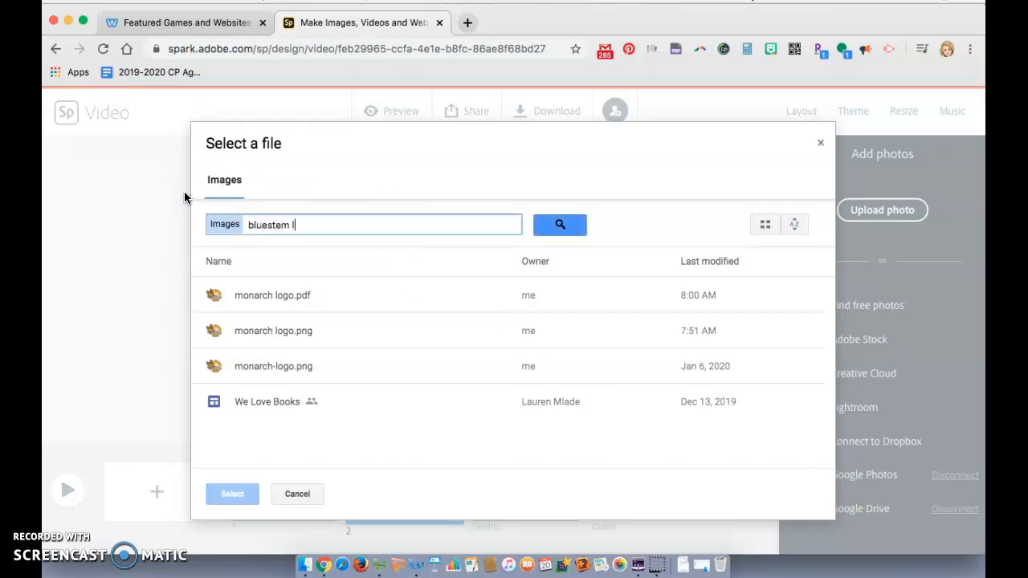
key("Return")
left_click(195, 167)
left_click(270, 301)
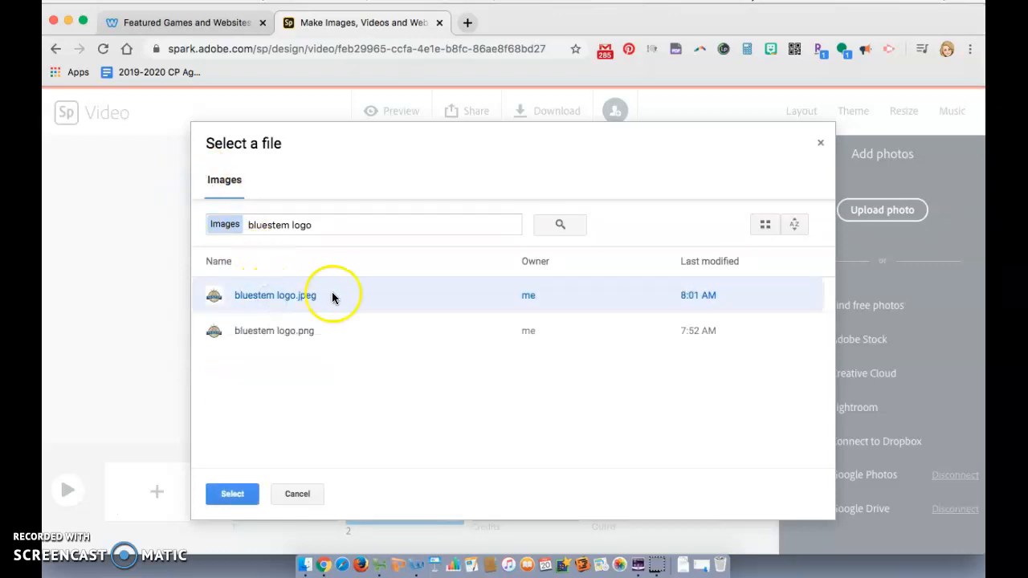
left_click(248, 495)
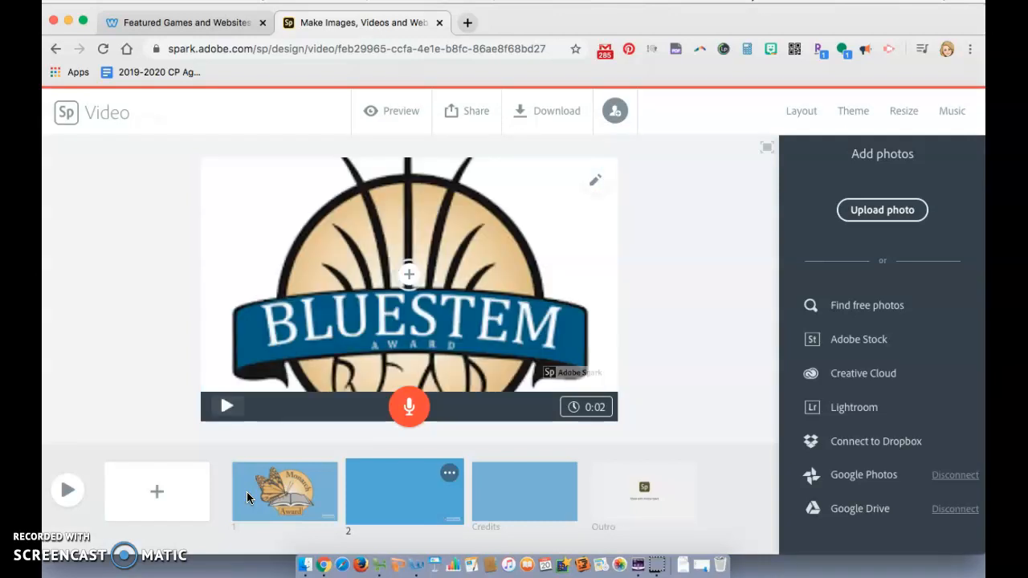
Zoom the Bluestem logo out seven times, then in once, so it fits slide 2
left_click(595, 180)
left_click(592, 231)
left_click(592, 231)
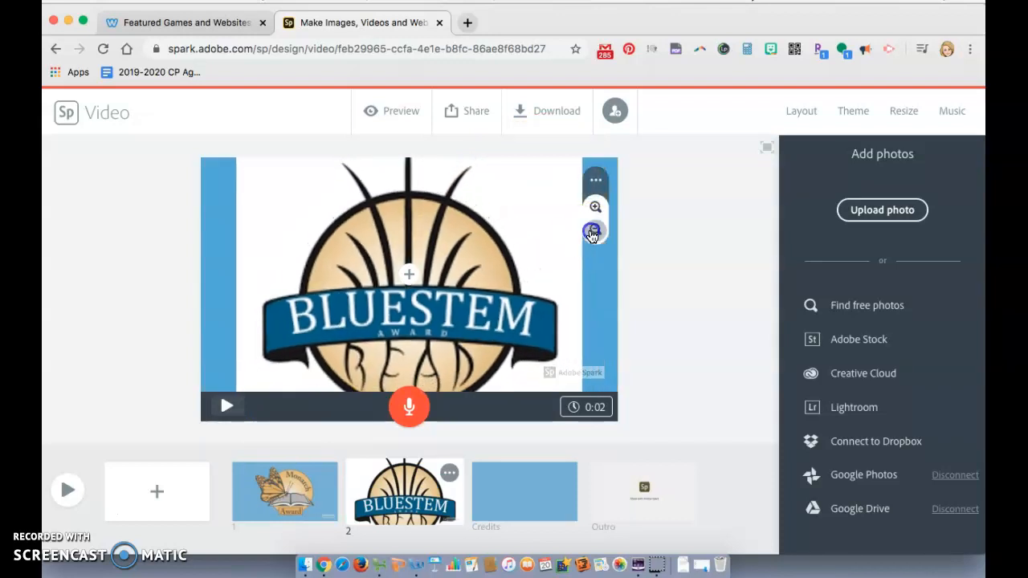
left_click(592, 231)
left_click(592, 231)
left_click(592, 231)
left_click(592, 231)
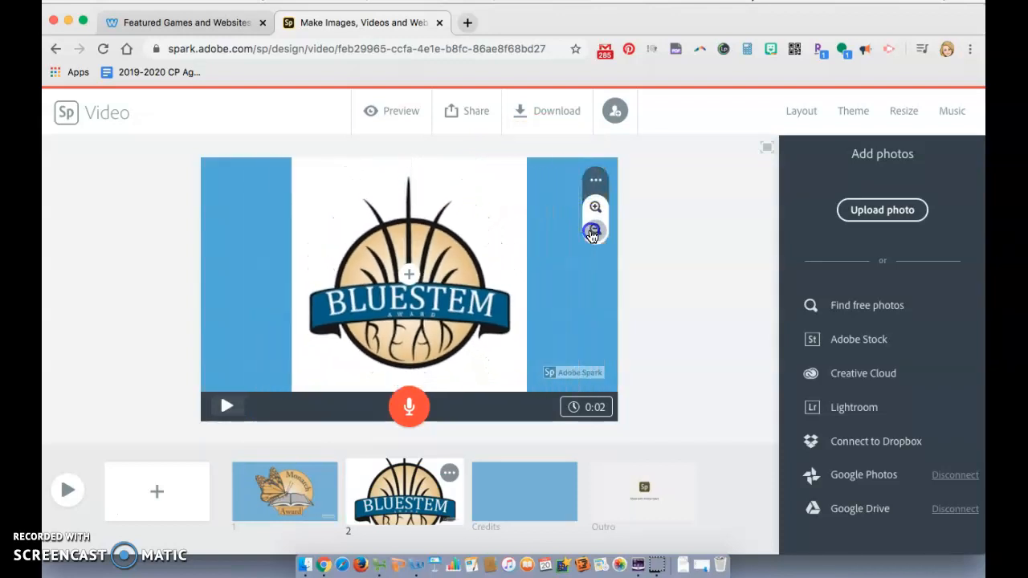
left_click(592, 231)
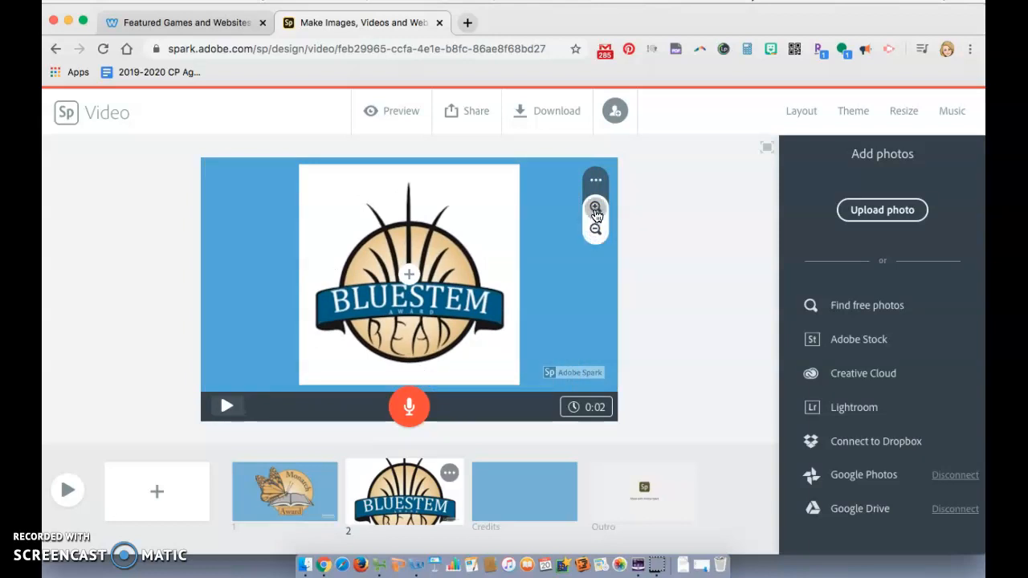
left_click(596, 208)
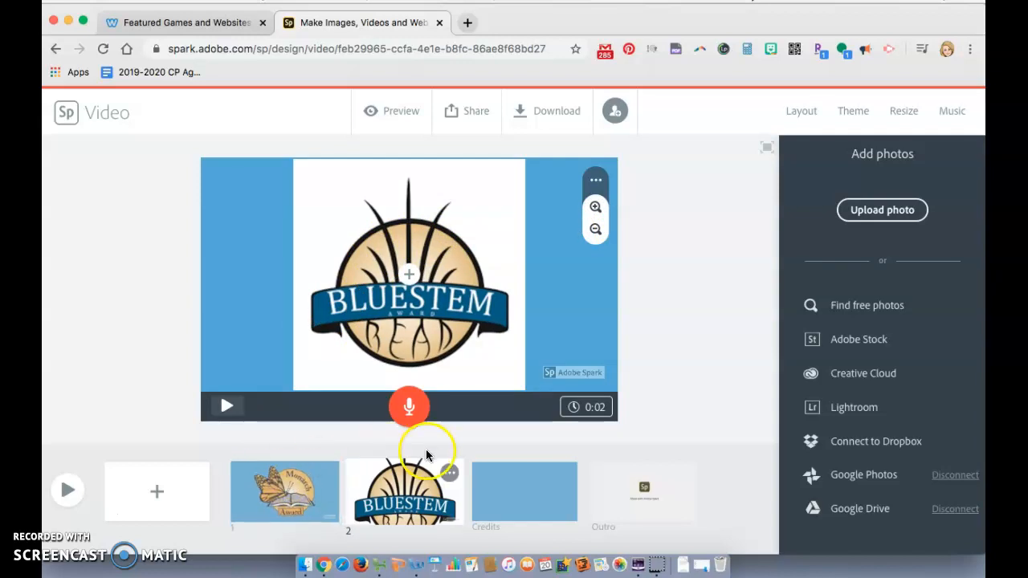
Apply the Elevate theme to the video and add a blank slide 3
left_click(852, 115)
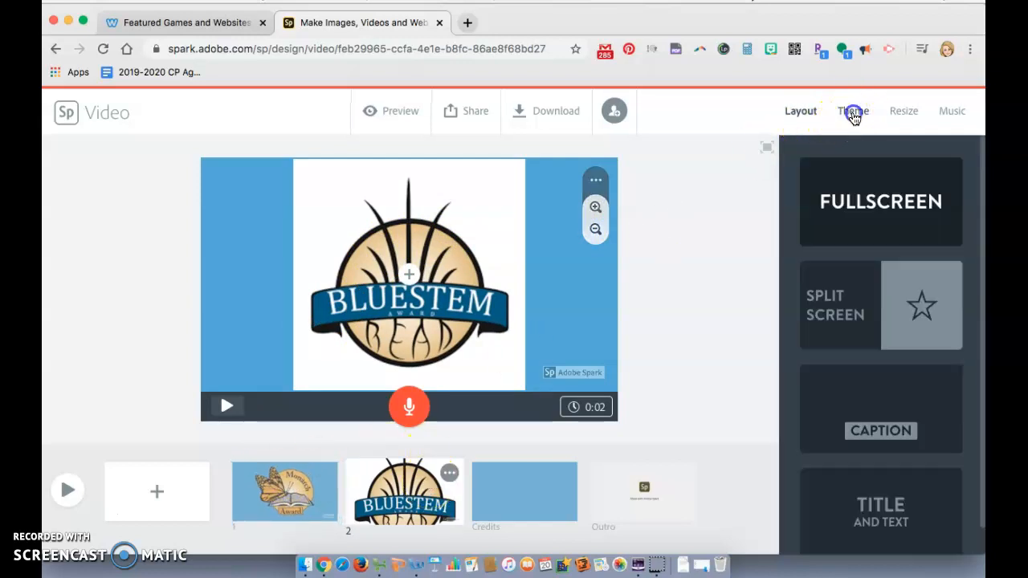
left_click(885, 368)
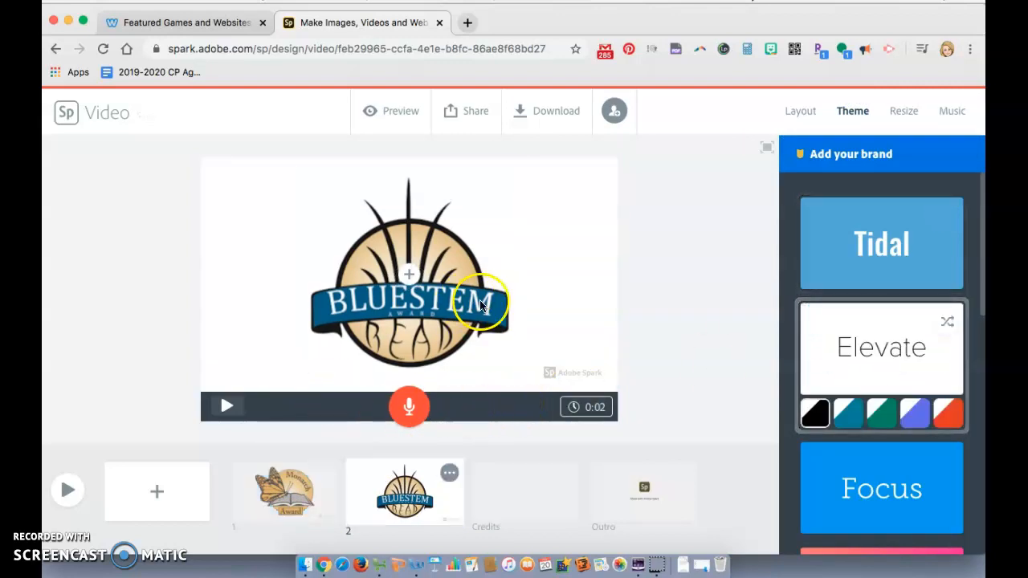
left_click(158, 496)
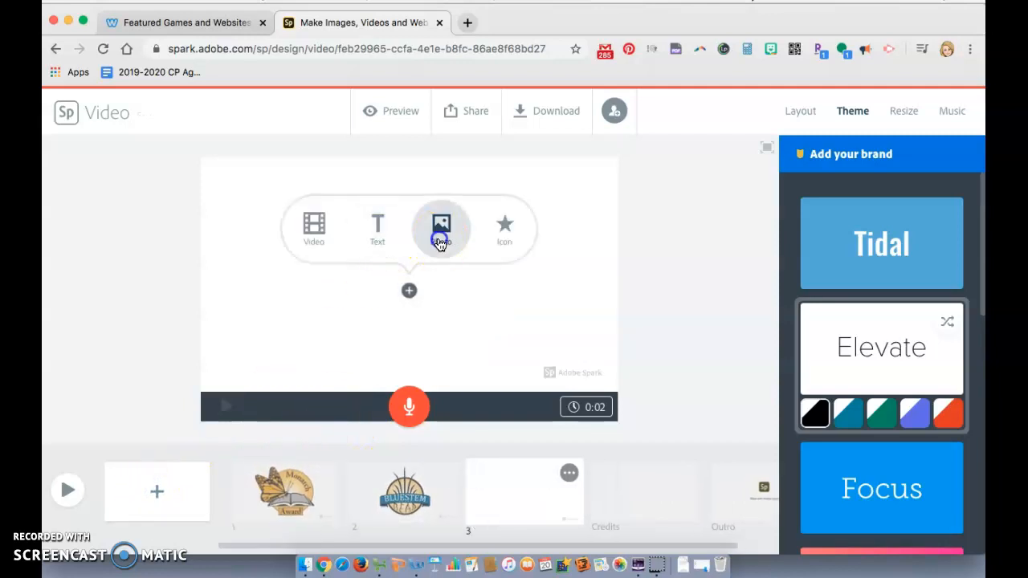
Search Google Drive for 'caudill' and place the first caudill logo.jpeg on slide 3
left_click(440, 240)
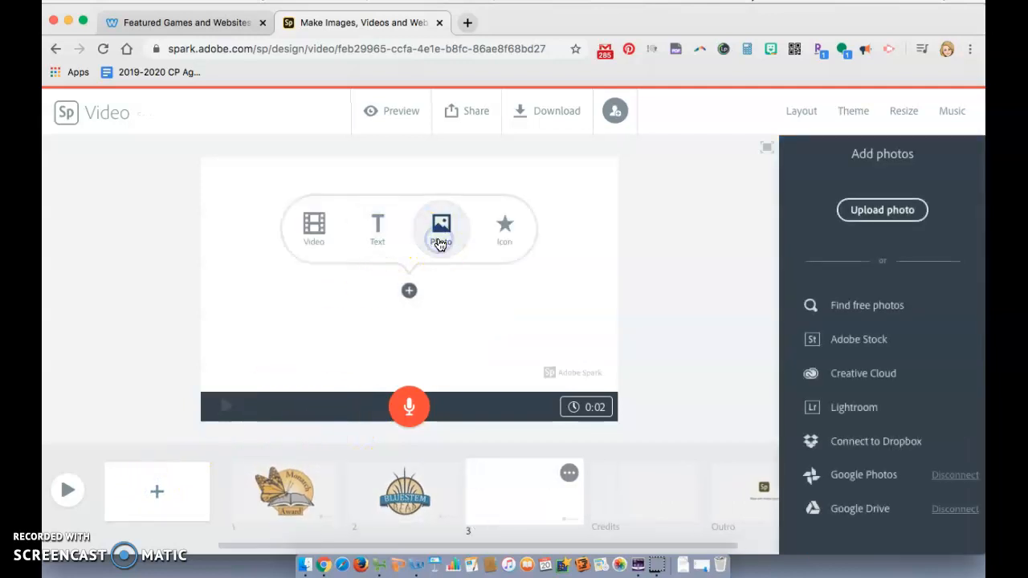
left_click(862, 508)
left_click_drag(426, 225, 182, 166)
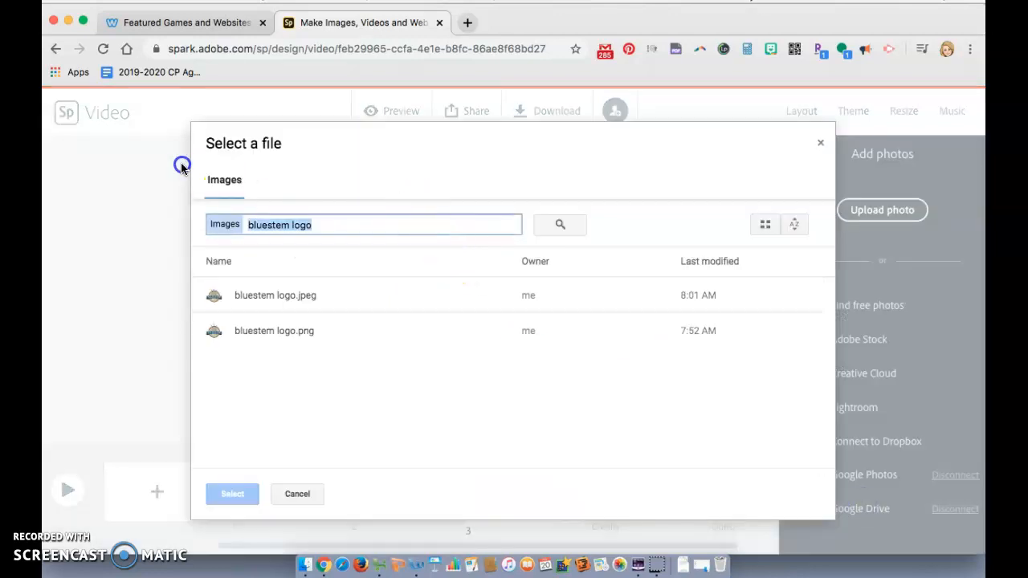
type("caudill")
key("Return")
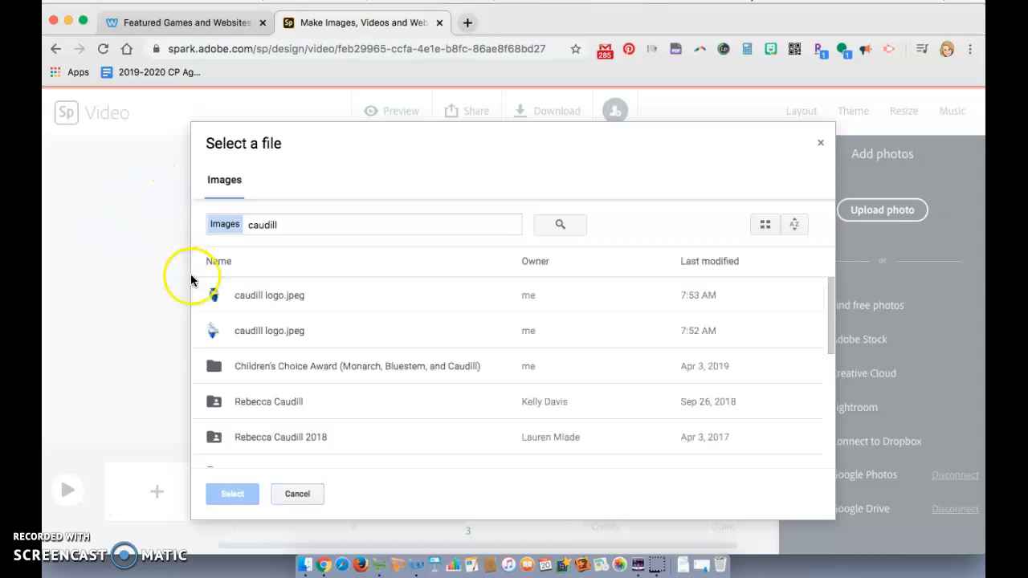
left_click(261, 297)
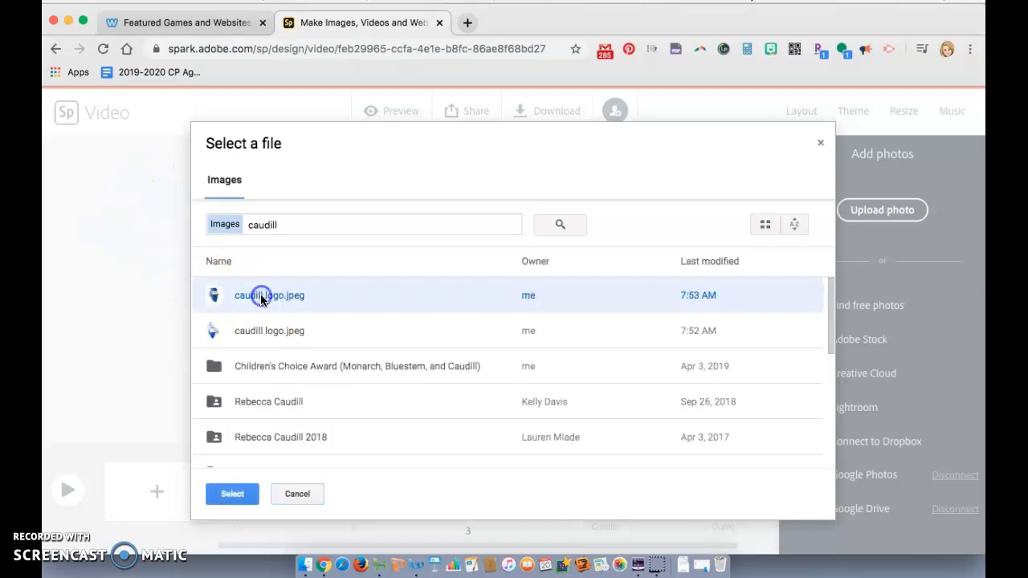
left_click(239, 495)
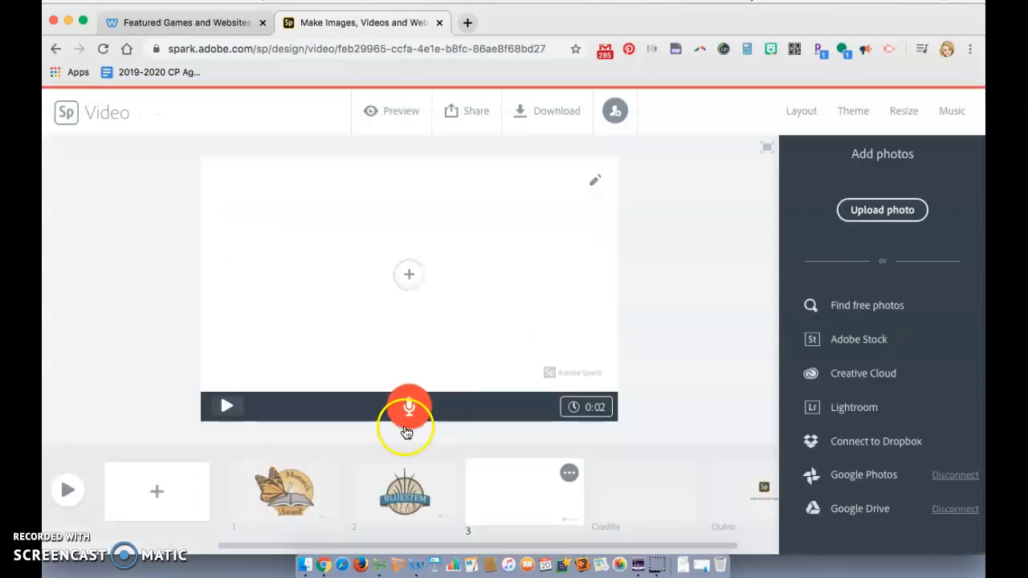
Shrink the RCYRBA logo to fit slide 3, enlarge it slightly, then return to slide 1
left_click(595, 183)
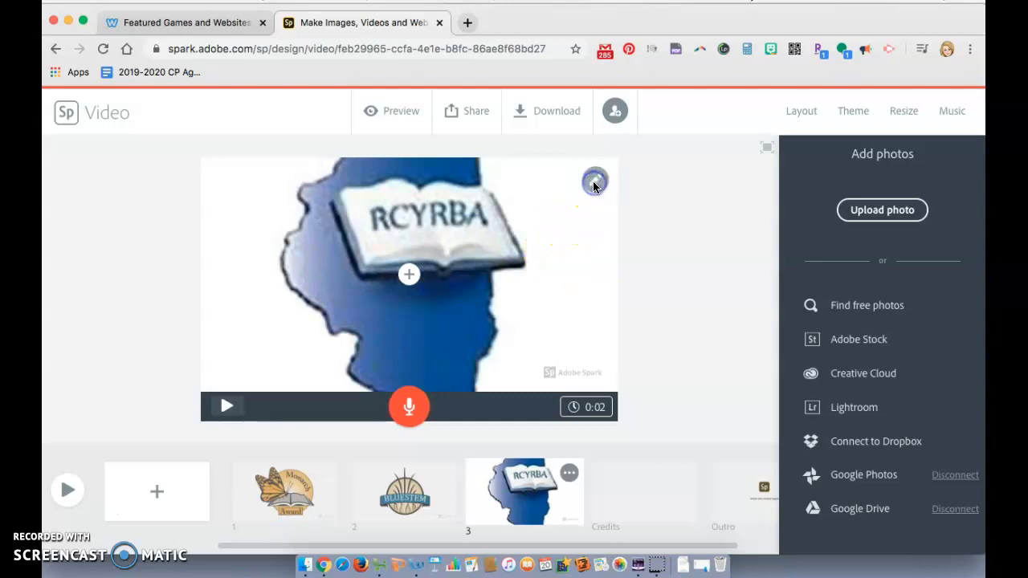
mouse_move(596, 181)
left_click(595, 233)
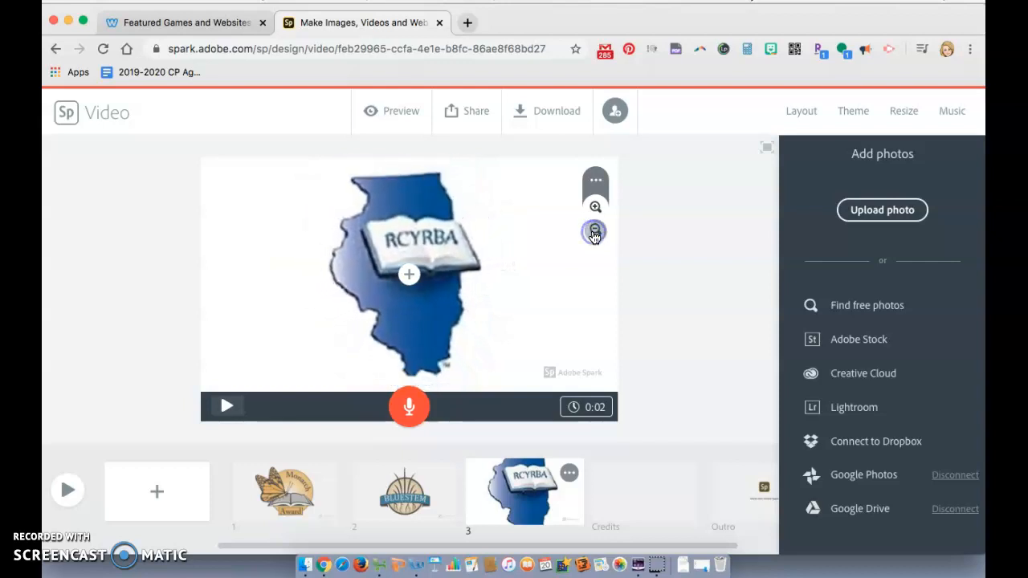
left_click(596, 213)
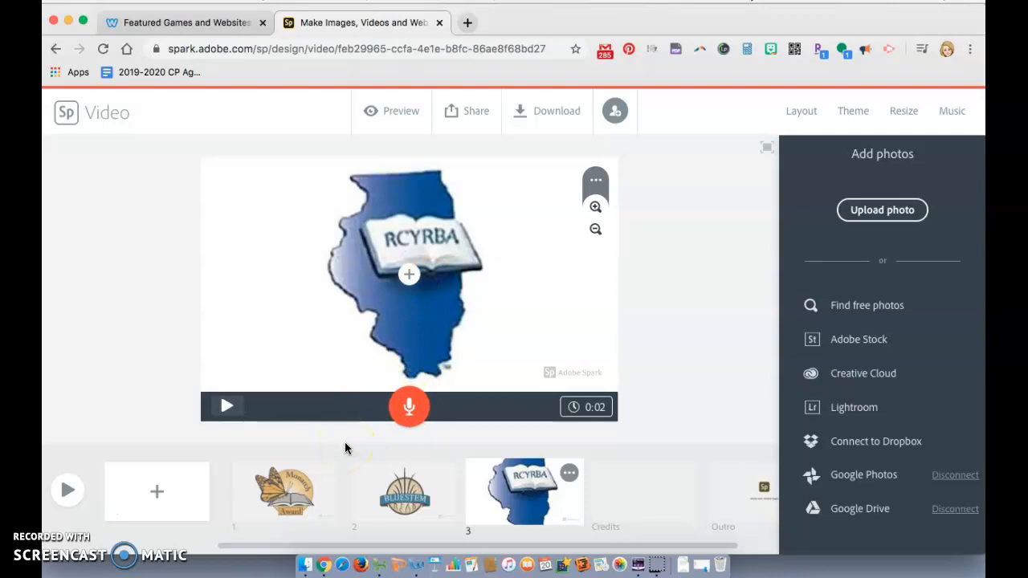
left_click_drag(291, 495, 289, 499)
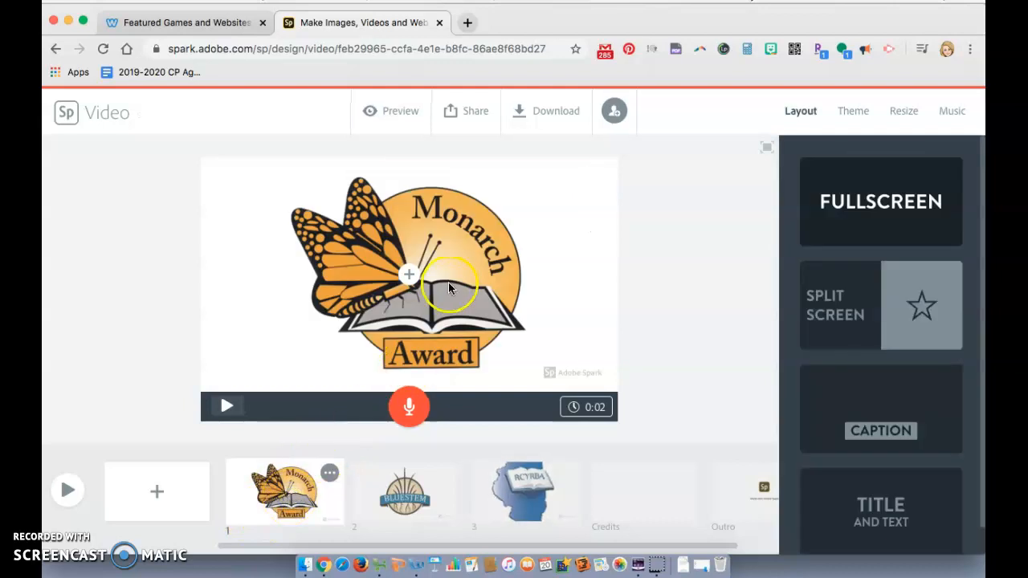